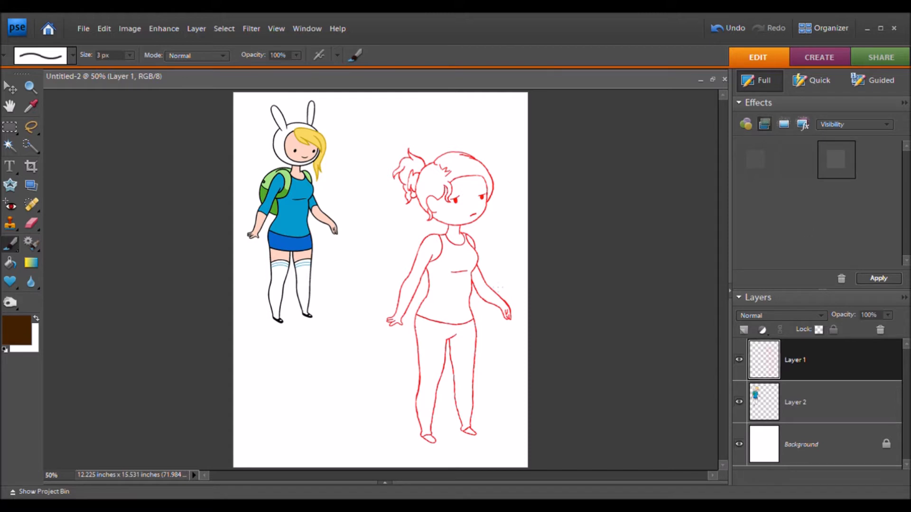
Step: Fade the red sketch on Layer 1 with the semi-transparent visibility style and add a new layer above it
key(v)
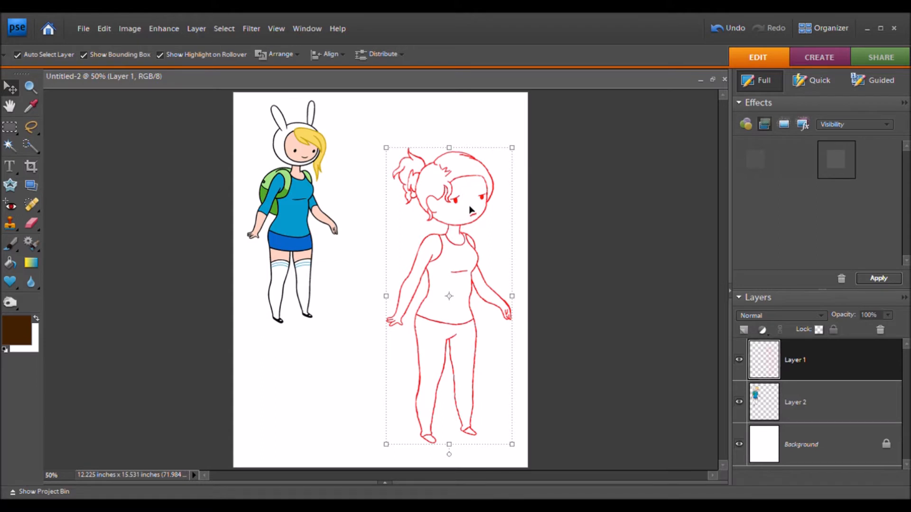
double_click(760, 170)
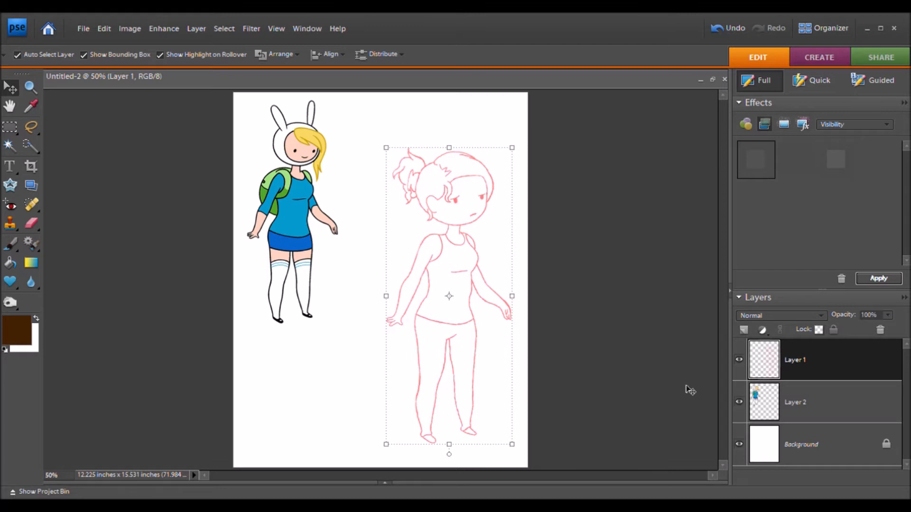
click(744, 331)
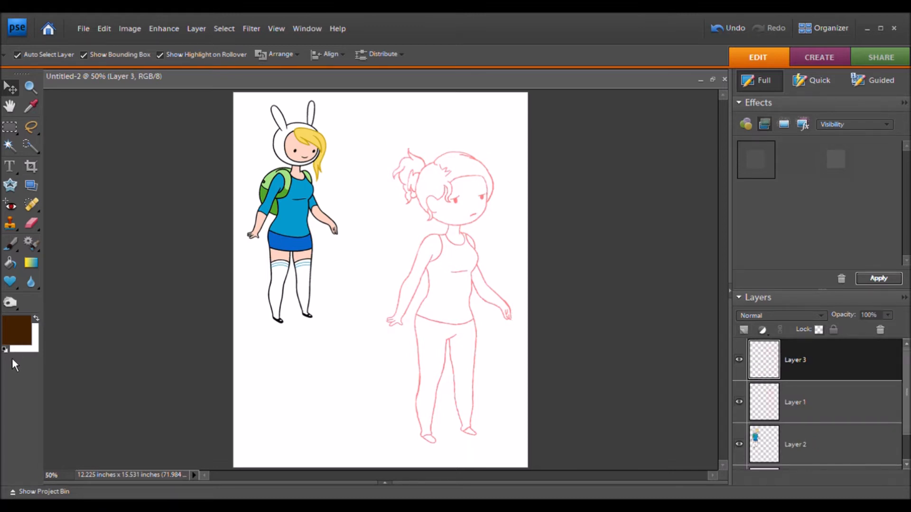
Step: Ink the upper lid line and filled pupil of the eye nearest the ear in default black with a 3 px brush
key(d)
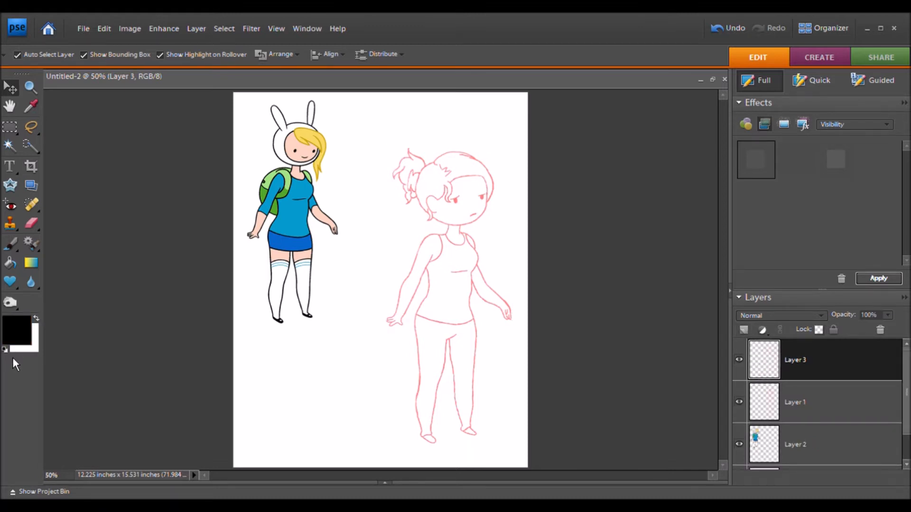
click(16, 252)
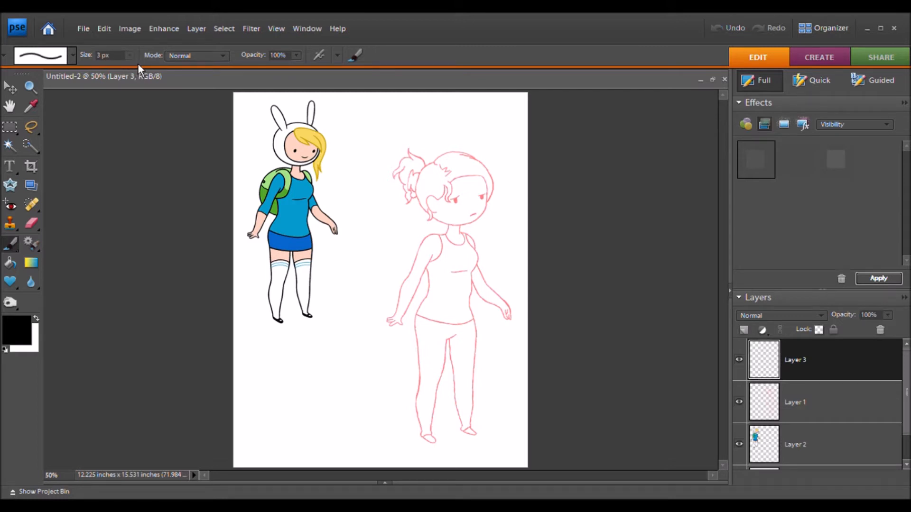
key(Return)
click(39, 93)
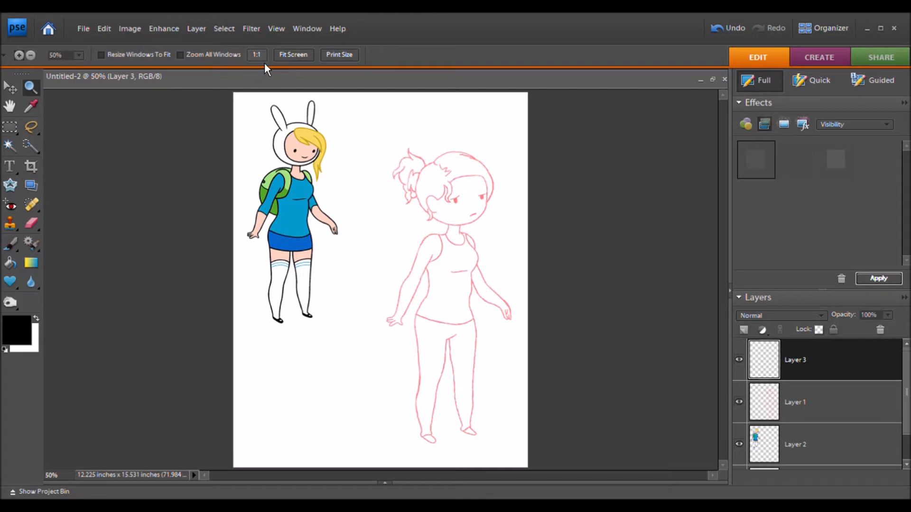
click(262, 58)
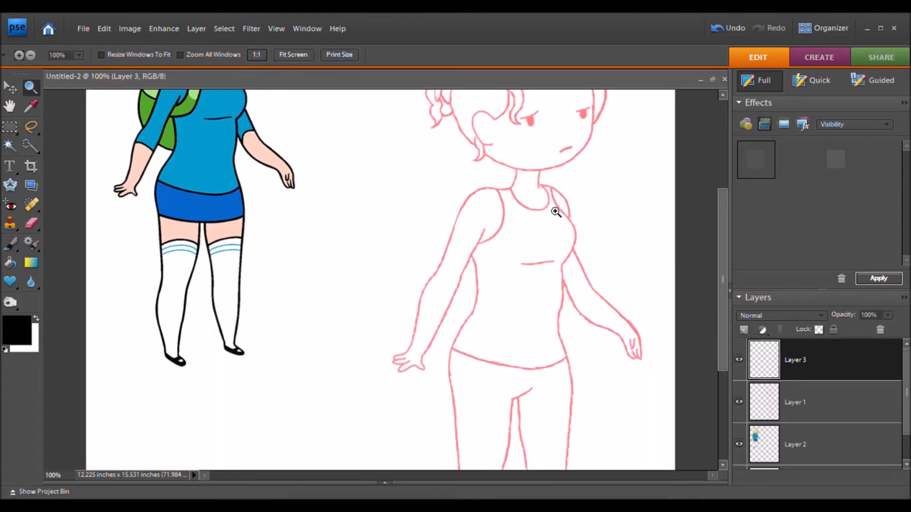
click(533, 214)
click(530, 220)
click(536, 222)
click(534, 233)
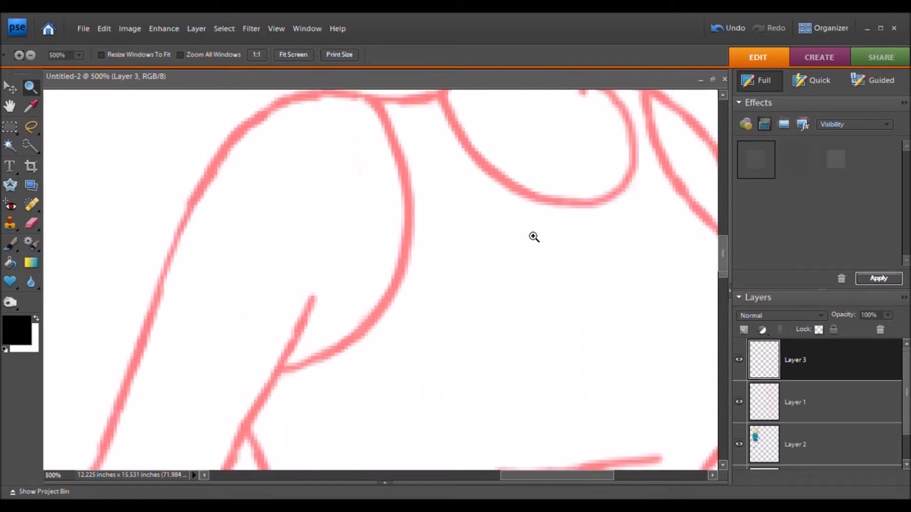
click(536, 237)
click(540, 235)
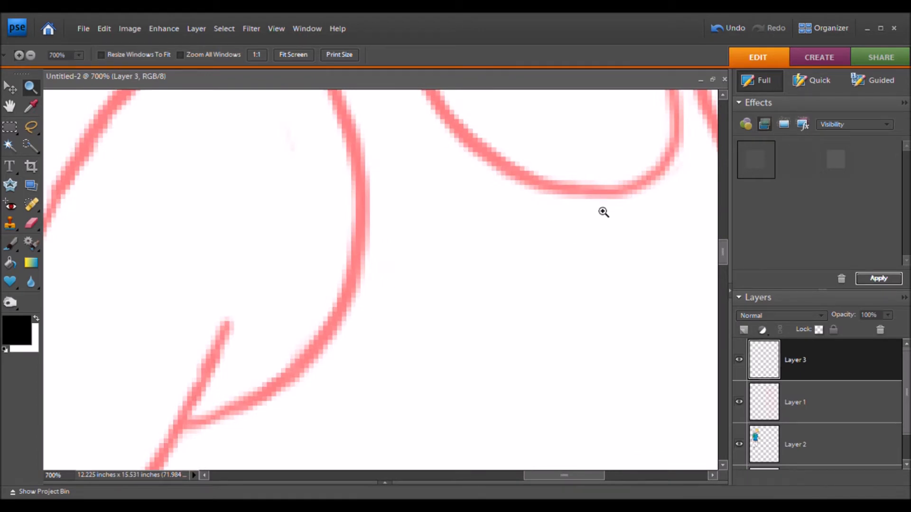
mouse_move(579, 189)
mouse_down()
mouse_move(567, 317)
mouse_move(500, 419)
mouse_move(444, 411)
mouse_up()
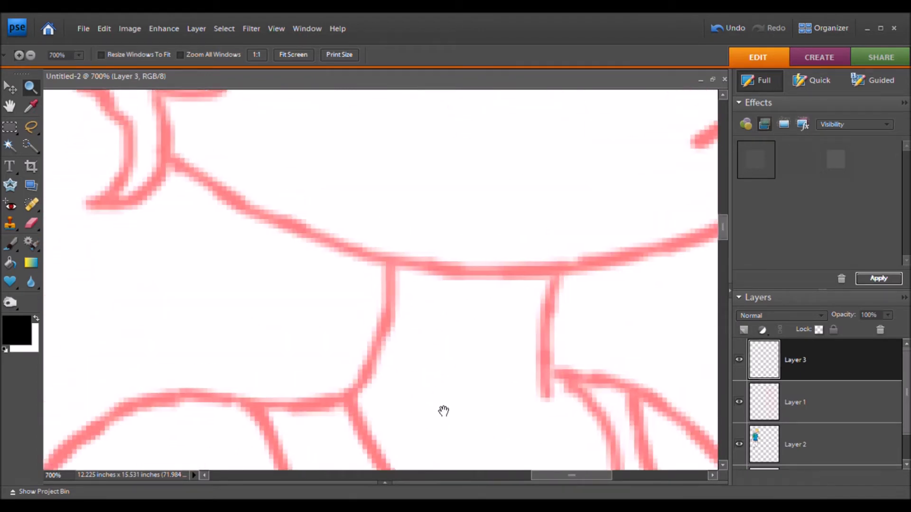
click(11, 244)
mouse_move(553, 267)
mouse_down()
mouse_move(449, 329)
mouse_move(412, 336)
mouse_move(533, 360)
mouse_up()
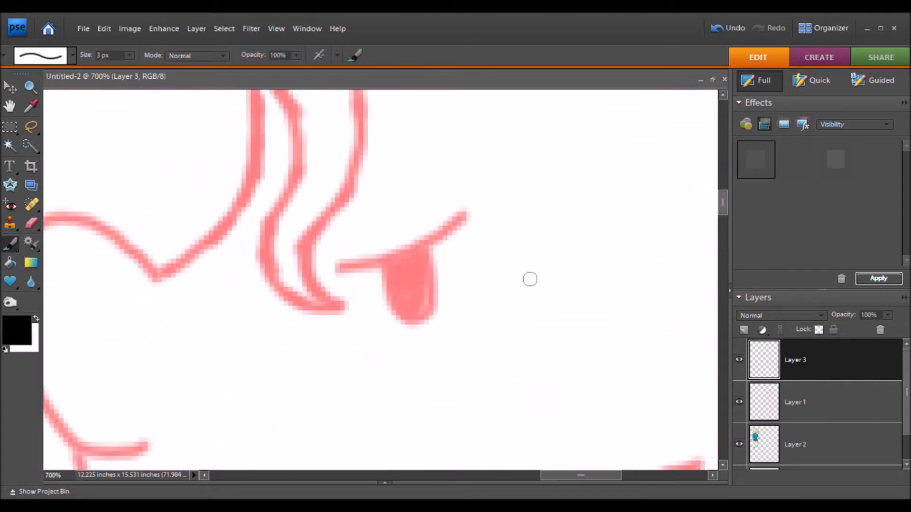
mouse_move(463, 214)
mouse_down()
mouse_move(415, 250)
mouse_move(339, 268)
mouse_up()
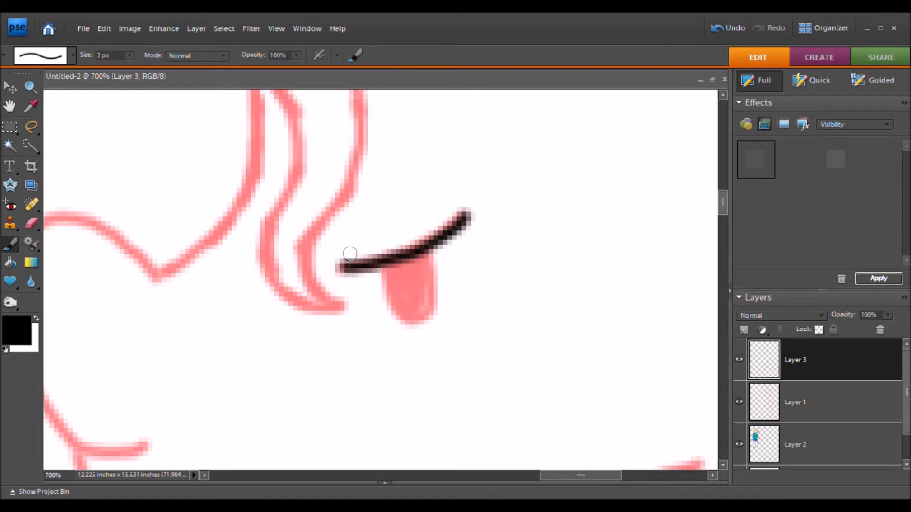
mouse_move(424, 253)
mouse_down()
mouse_move(423, 315)
mouse_move(400, 315)
mouse_move(382, 291)
mouse_move(383, 261)
mouse_move(421, 292)
mouse_move(418, 313)
mouse_move(406, 285)
mouse_move(411, 260)
mouse_move(394, 284)
mouse_move(399, 312)
mouse_move(412, 304)
mouse_up()
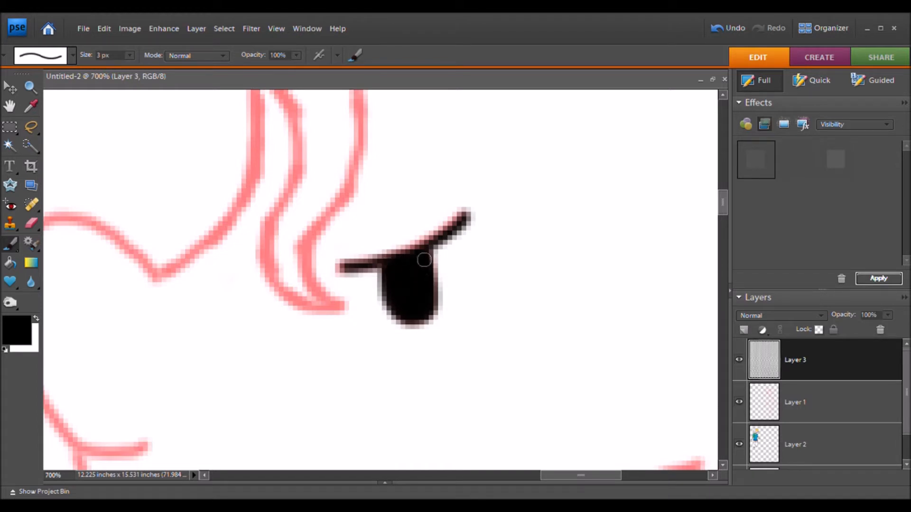
Step: Trace the sketched ear outline in black, including the short curve at its lobe
drag(433, 295, 634, 248)
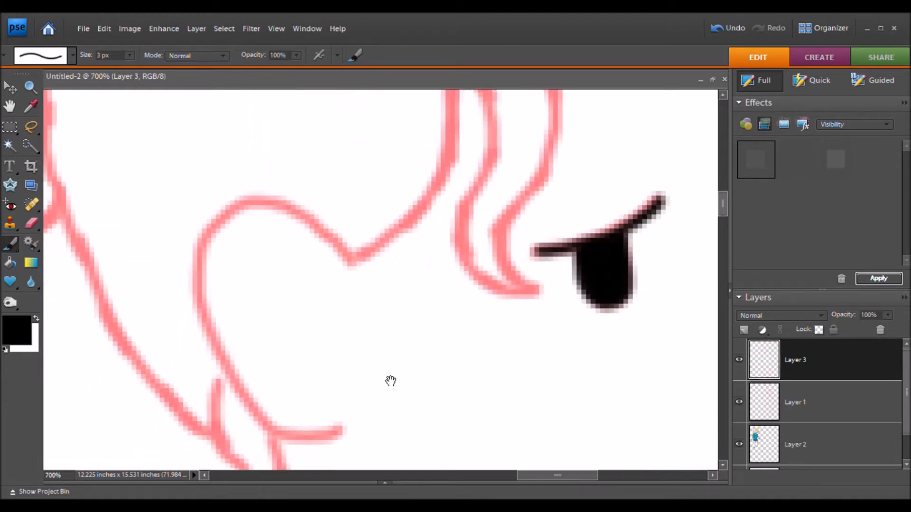
drag(390, 381, 468, 293)
mouse_move(427, 353)
mouse_down()
mouse_move(368, 351)
mouse_move(327, 320)
mouse_move(291, 243)
mouse_move(285, 168)
mouse_move(315, 128)
mouse_move(357, 127)
mouse_move(401, 151)
mouse_move(437, 193)
mouse_move(418, 187)
mouse_up()
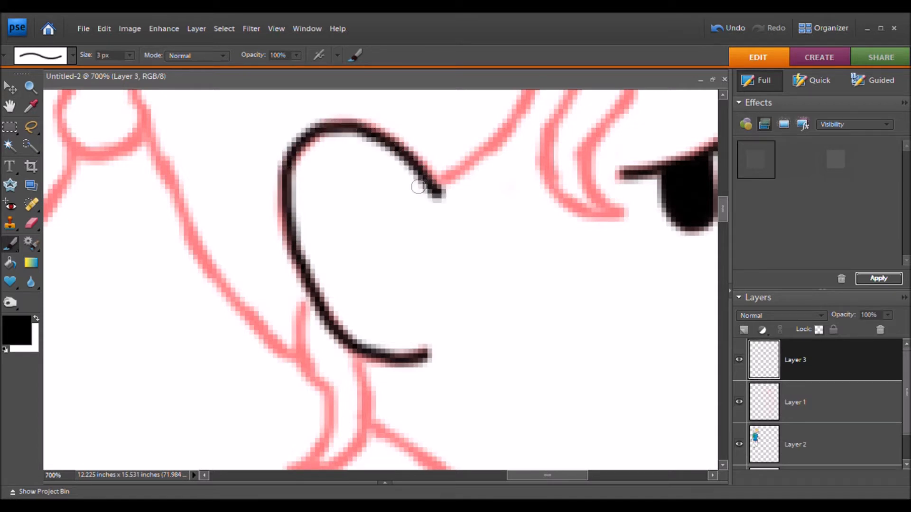
Step: Set the foreground colour to dark brown for the hair outlines
click(31, 86)
click(264, 58)
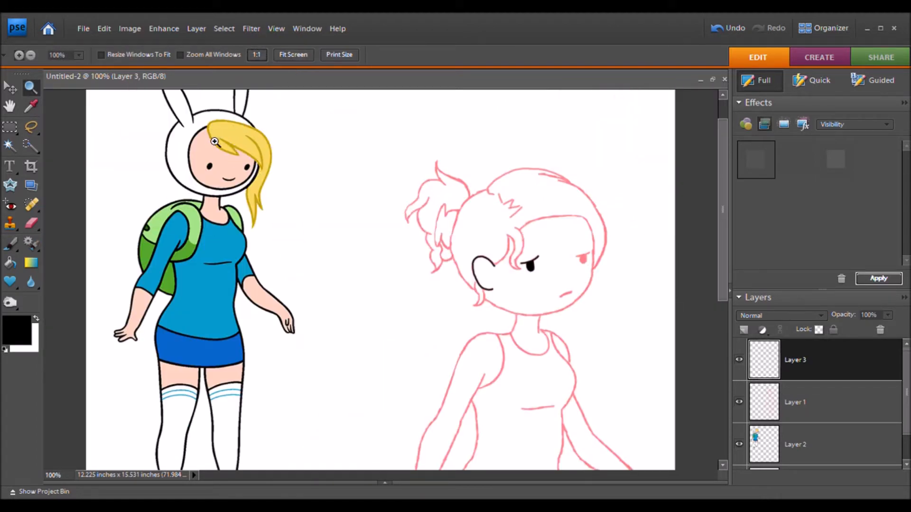
key(v)
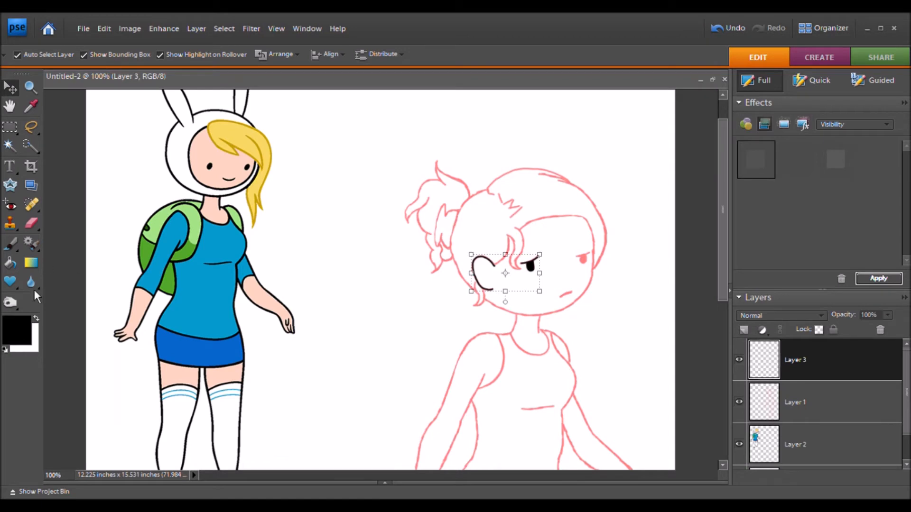
key(i)
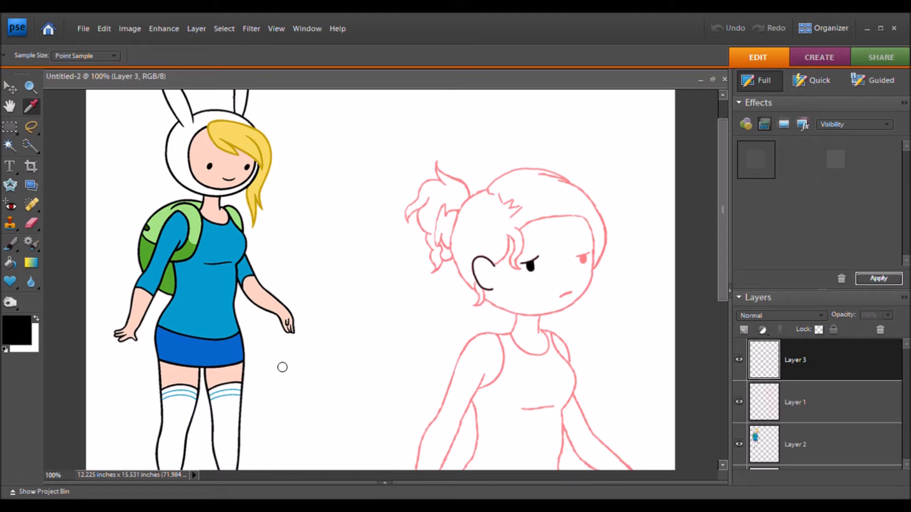
click(412, 211)
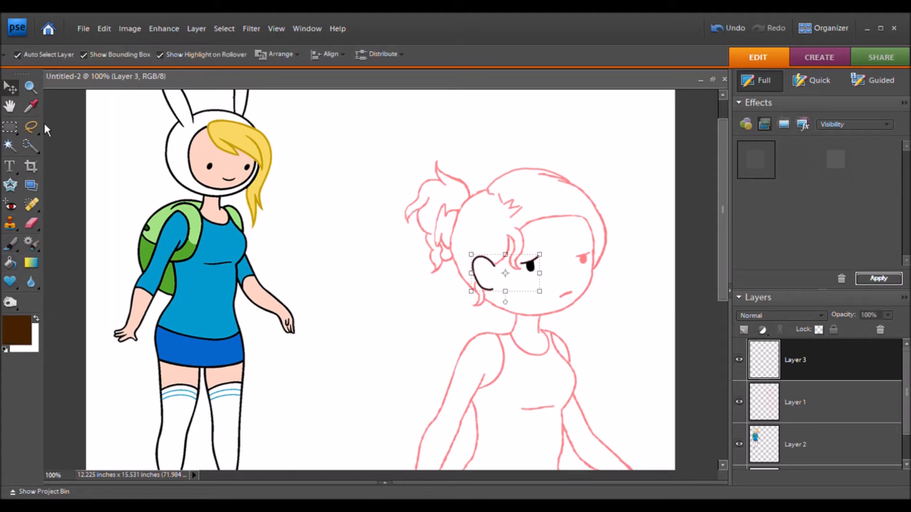
Step: Ink the inner edge of the curl beside the eye and the hairline rising from the ear in dark brown, 3 px
click(30, 87)
click(519, 297)
click(519, 298)
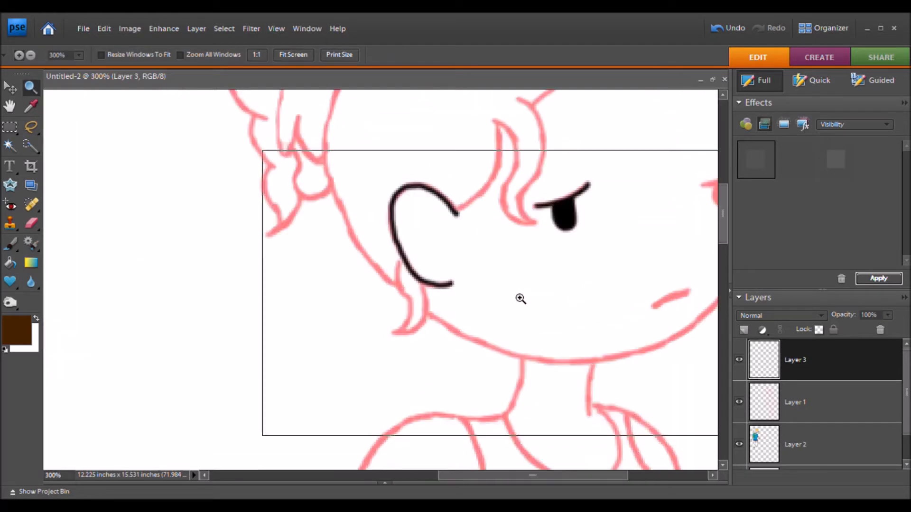
click(520, 299)
click(536, 291)
click(521, 275)
click(521, 275)
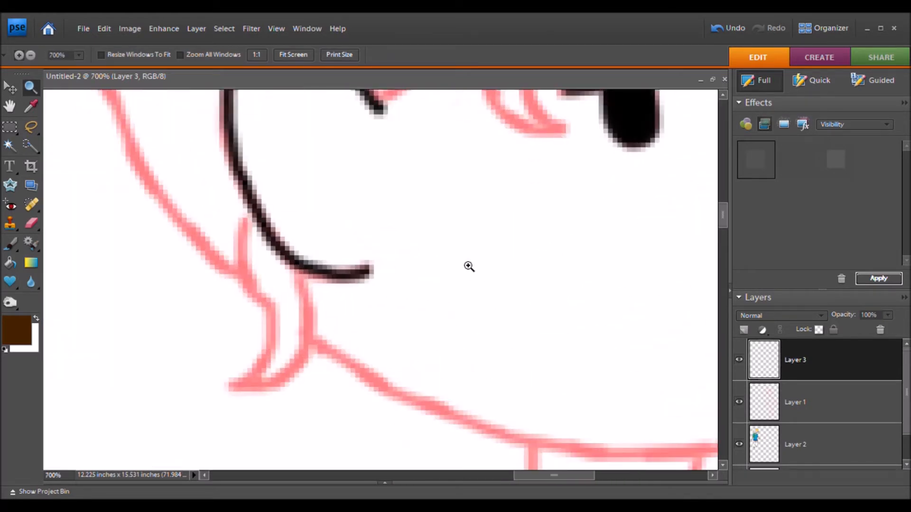
click(10, 244)
drag(459, 206, 441, 378)
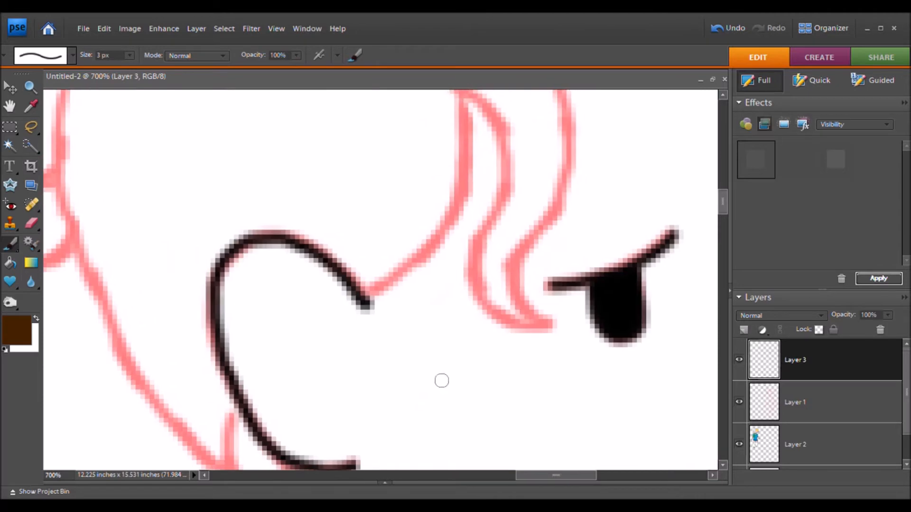
mouse_move(551, 325)
mouse_down()
mouse_move(481, 307)
mouse_move(469, 272)
mouse_move(471, 235)
mouse_move(511, 151)
mouse_move(482, 104)
mouse_move(462, 90)
mouse_up()
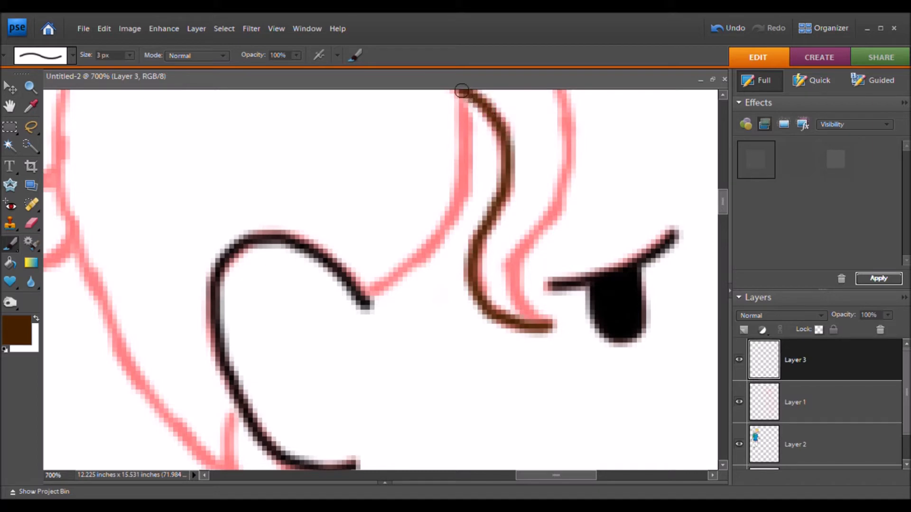
mouse_move(366, 293)
mouse_down()
mouse_move(445, 220)
mouse_move(458, 178)
mouse_move(458, 91)
mouse_up()
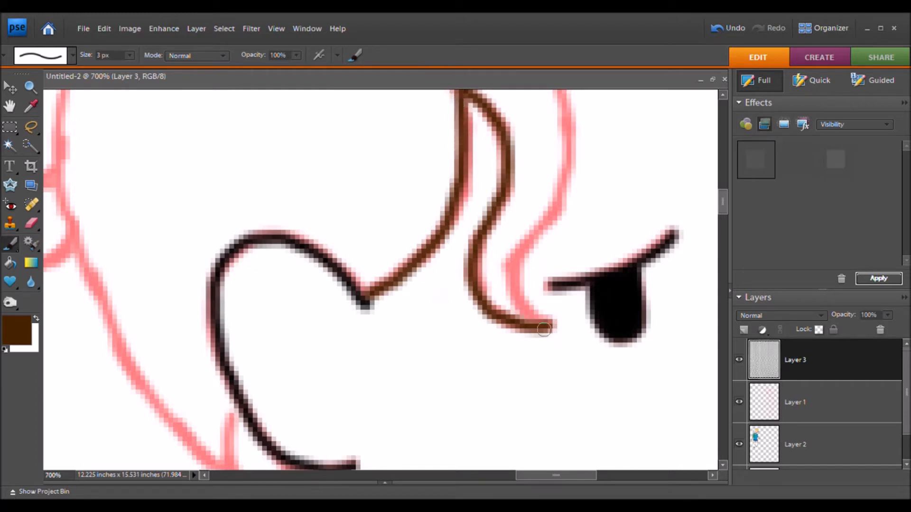
Step: Ink the outer edge of the curl up to its root and the start of the hairline over the forehead
mouse_move(544, 322)
mouse_down()
mouse_move(514, 305)
mouse_move(509, 269)
mouse_move(518, 234)
mouse_move(553, 204)
mouse_move(566, 156)
mouse_move(571, 111)
mouse_move(536, 72)
mouse_up()
scroll(545, 437, up, 5)
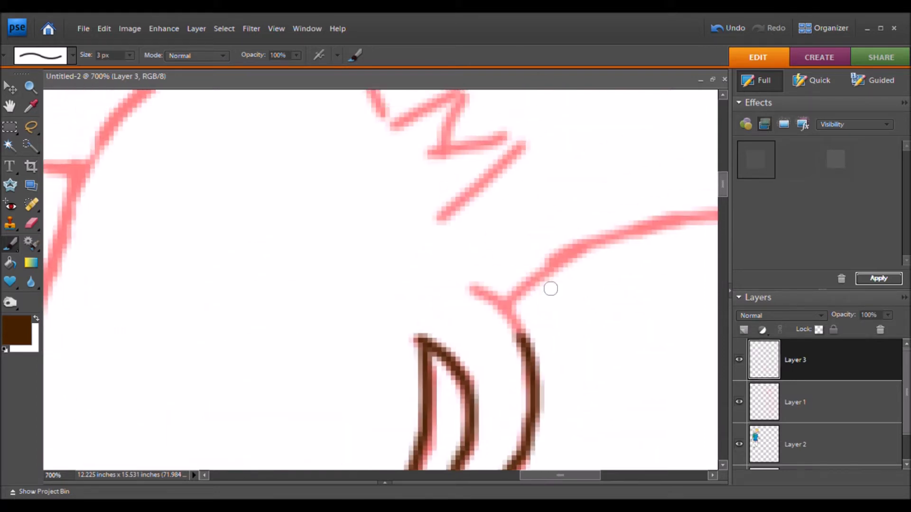
drag(522, 336, 471, 297)
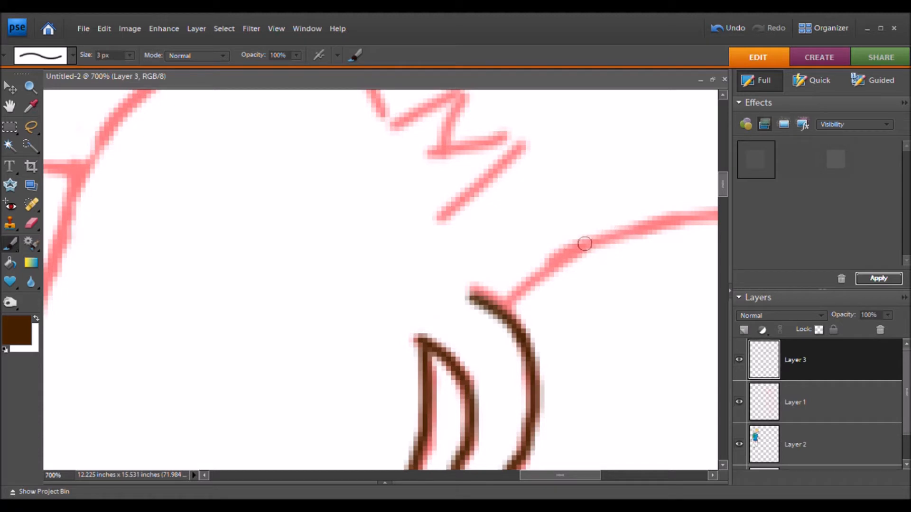
mouse_move(603, 239)
mouse_down()
mouse_move(538, 270)
mouse_move(504, 308)
mouse_up()
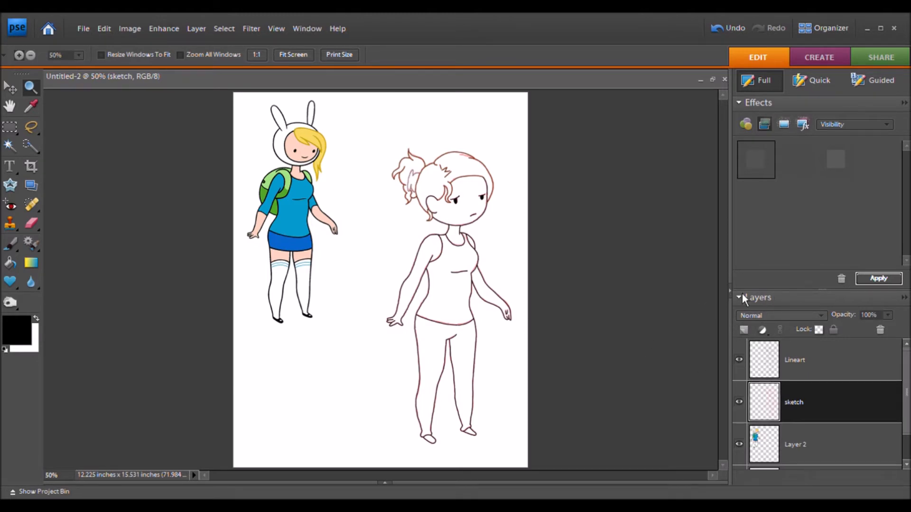
Step: Hide the sketch layer and inspect the finished line art on the head and torso at 100%
click(739, 402)
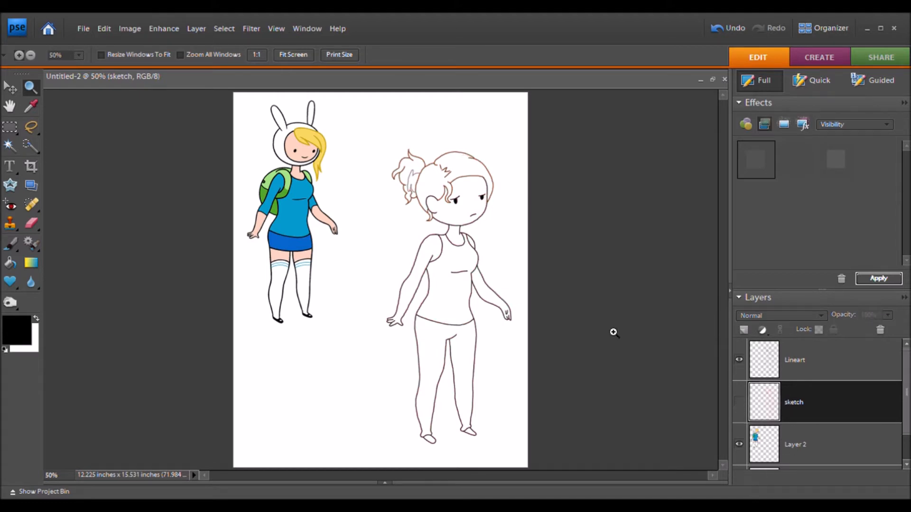
click(258, 56)
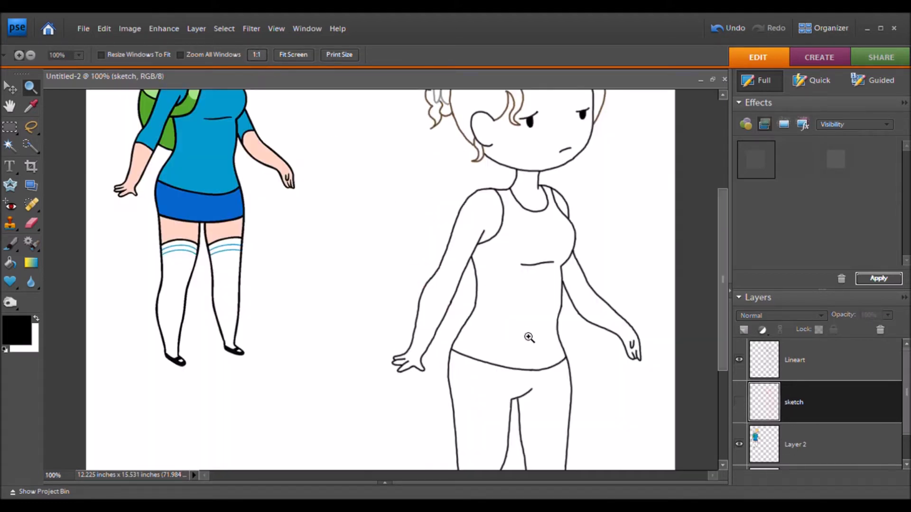
key(space)
drag(543, 291, 503, 378)
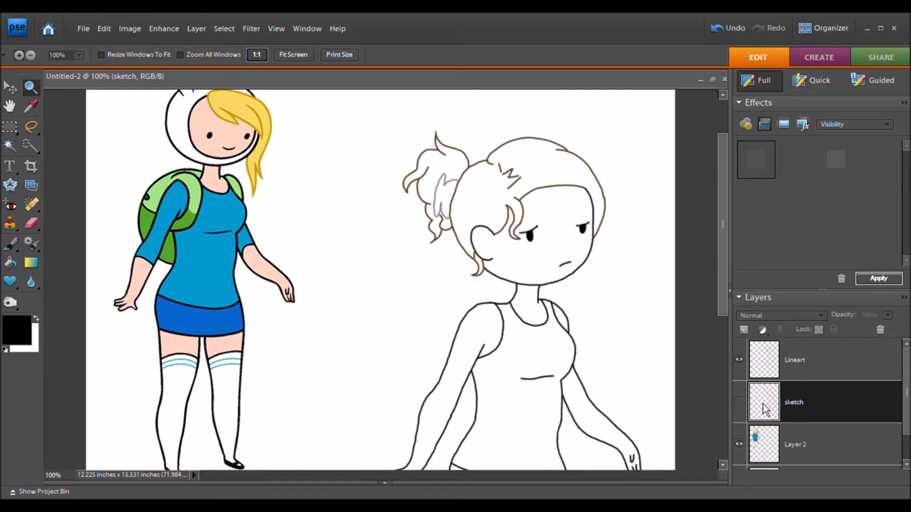
Step: Add a new layer between Lineart and sketch, and sample the reference character's peach skin tone as the brush colour
click(743, 329)
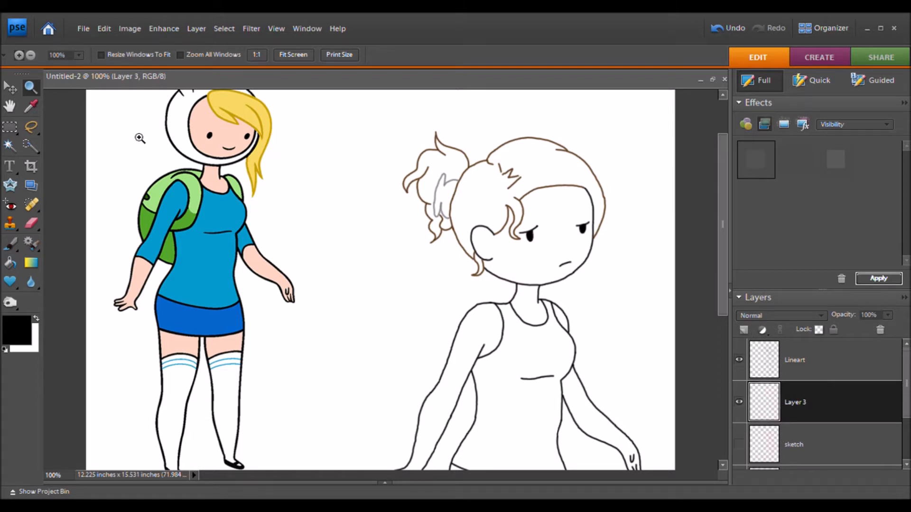
click(31, 107)
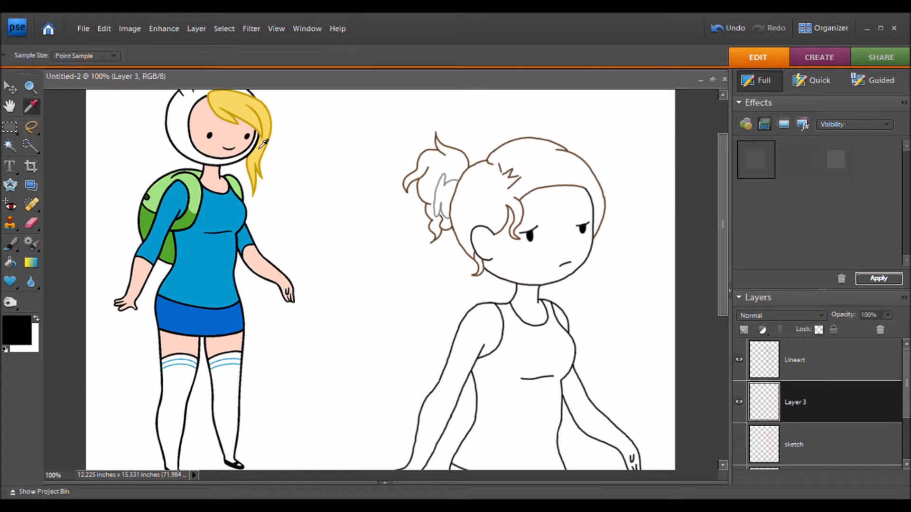
click(207, 124)
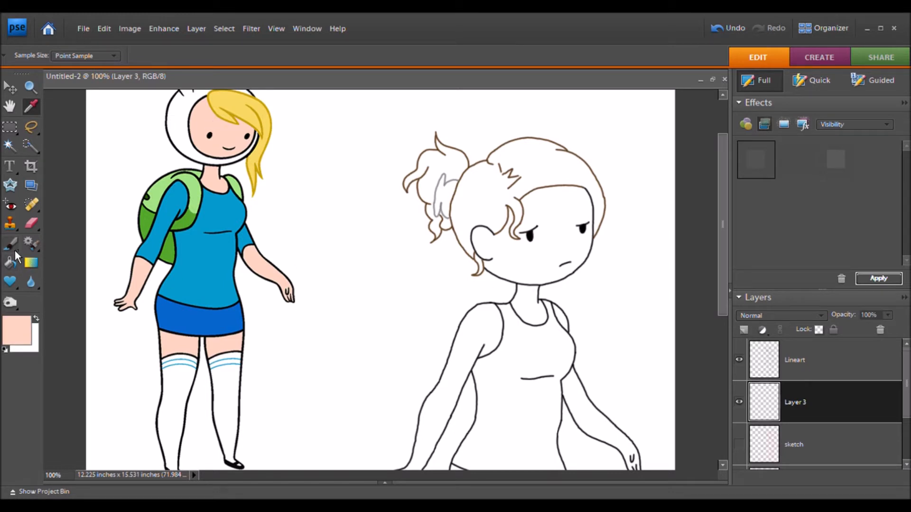
click(11, 244)
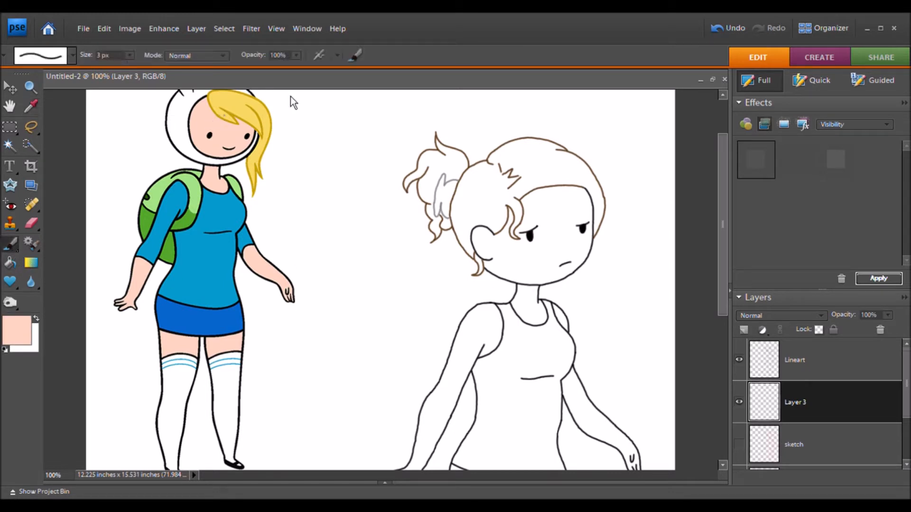
click(34, 91)
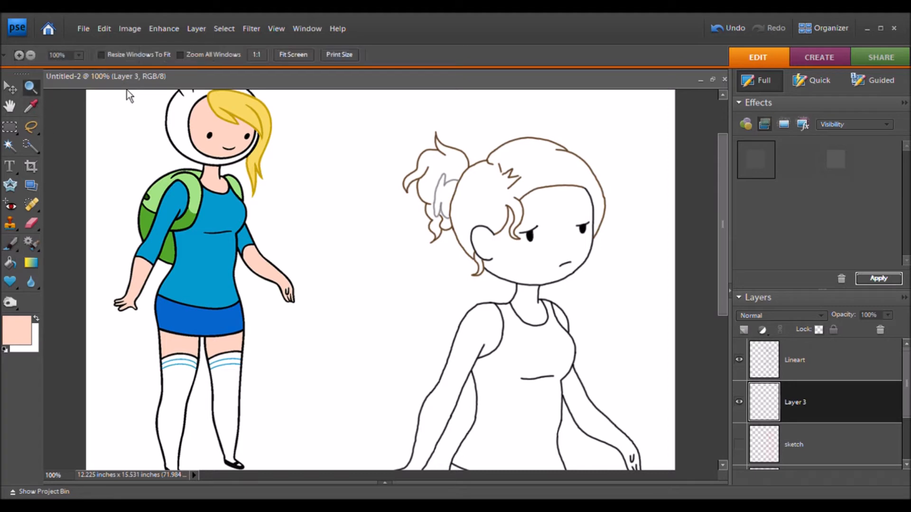
Step: Paint the peach skin tone along the inside of the jaw and lower ear on Layer 3 with a 9 px brush
click(542, 265)
click(544, 274)
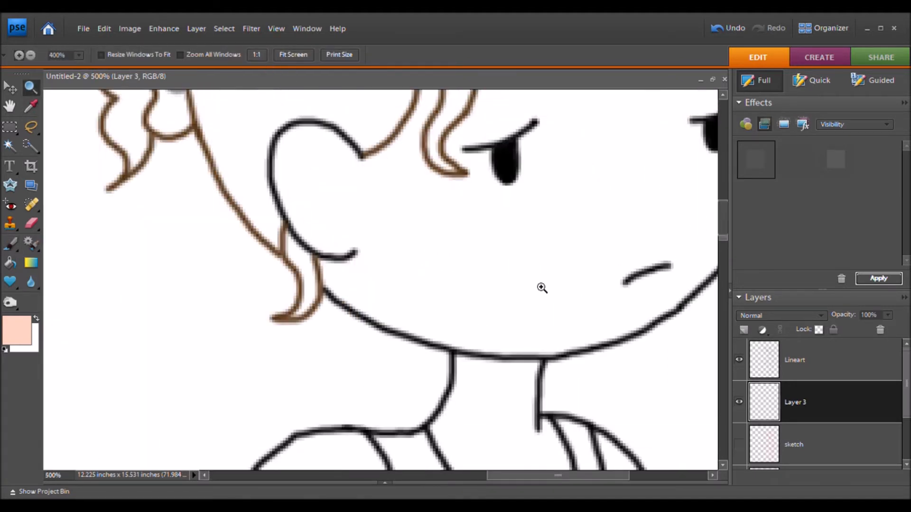
click(540, 287)
click(539, 291)
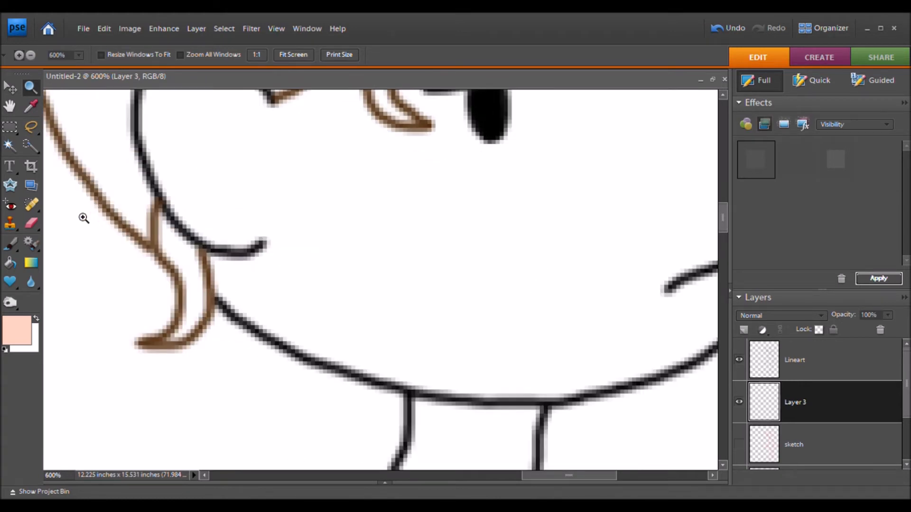
click(12, 244)
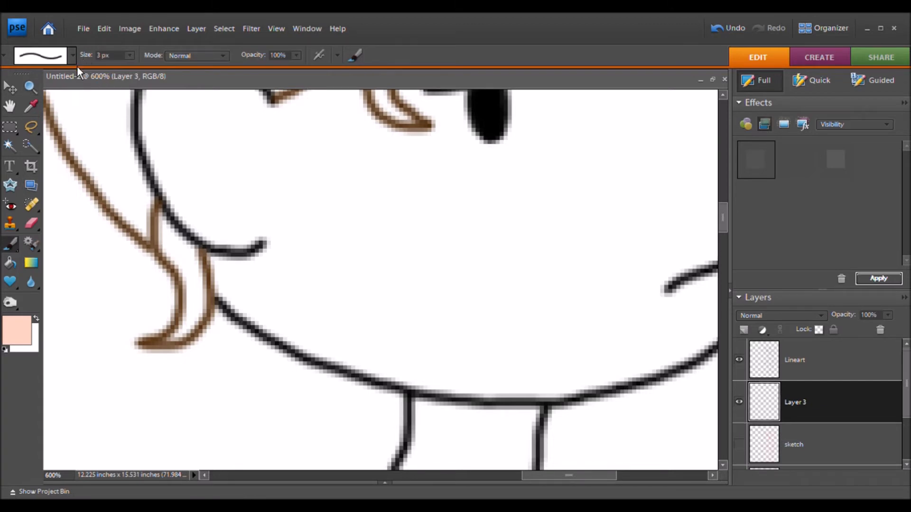
key(space)
key(bracketright)
key(bracketright)
key(bracketright)
key(bracketright)
key(bracketright)
key(bracketright)
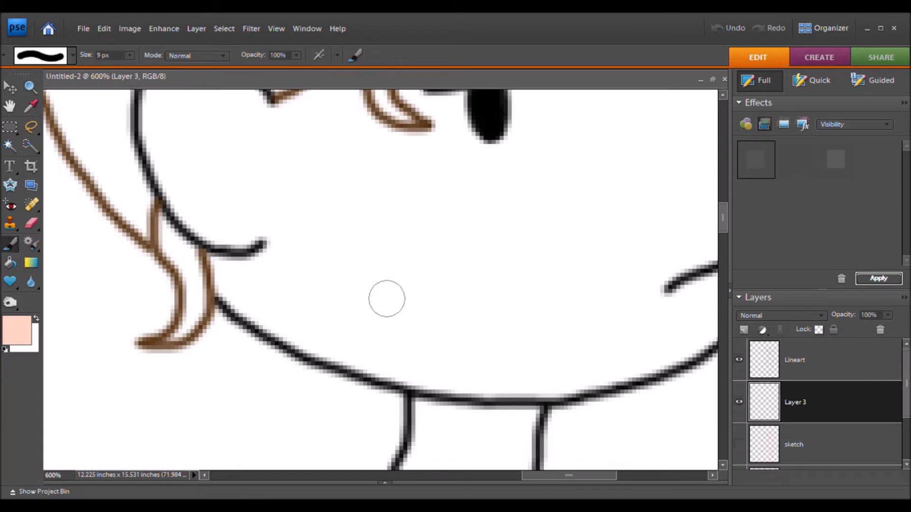
mouse_move(406, 369)
mouse_down()
mouse_move(312, 335)
mouse_move(261, 304)
mouse_move(276, 310)
mouse_move(241, 278)
mouse_move(268, 311)
mouse_move(233, 286)
mouse_move(228, 245)
mouse_move(232, 261)
mouse_move(253, 256)
mouse_move(183, 196)
mouse_move(189, 200)
mouse_move(165, 141)
mouse_move(176, 187)
mouse_move(256, 248)
mouse_up()
key(z)
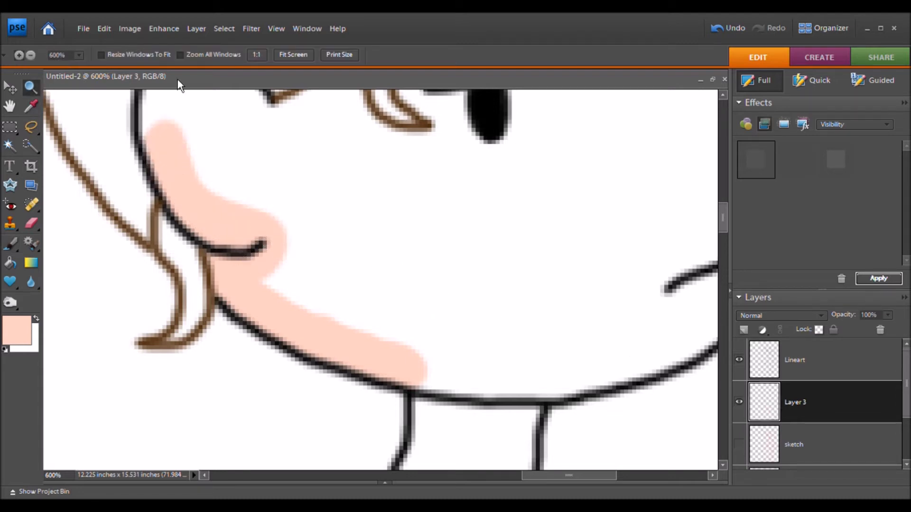
click(256, 55)
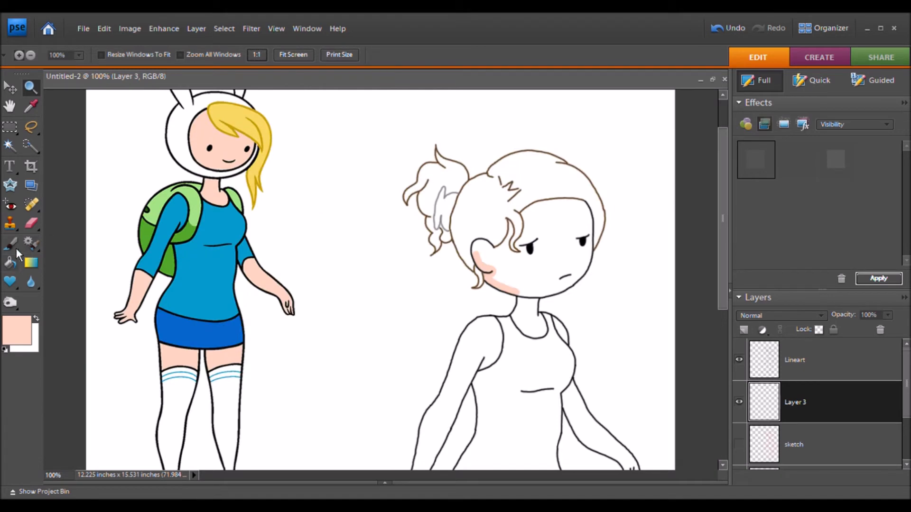
Step: Paint peach roughly over the whole arm beside the ponytail side, past its outlines, with a 28 px brush
click(13, 245)
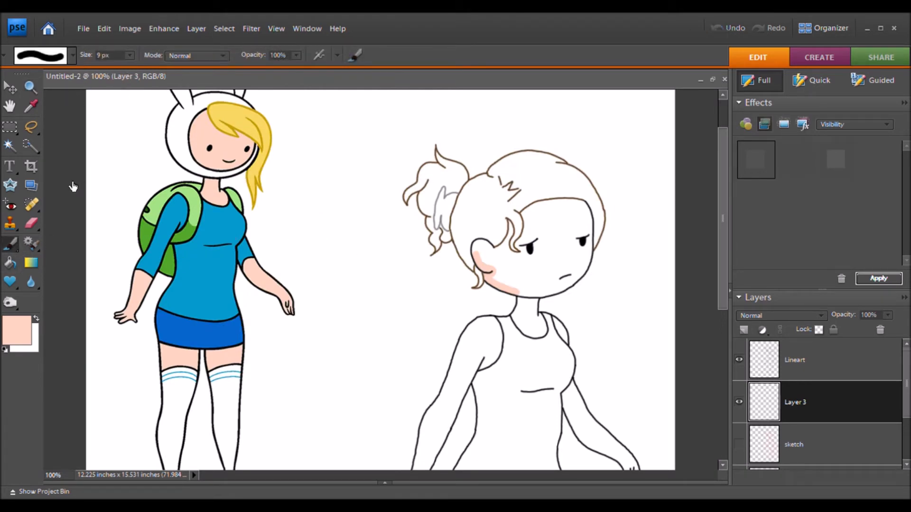
key(bracketright)
key(bracketright)
key(bracketright)
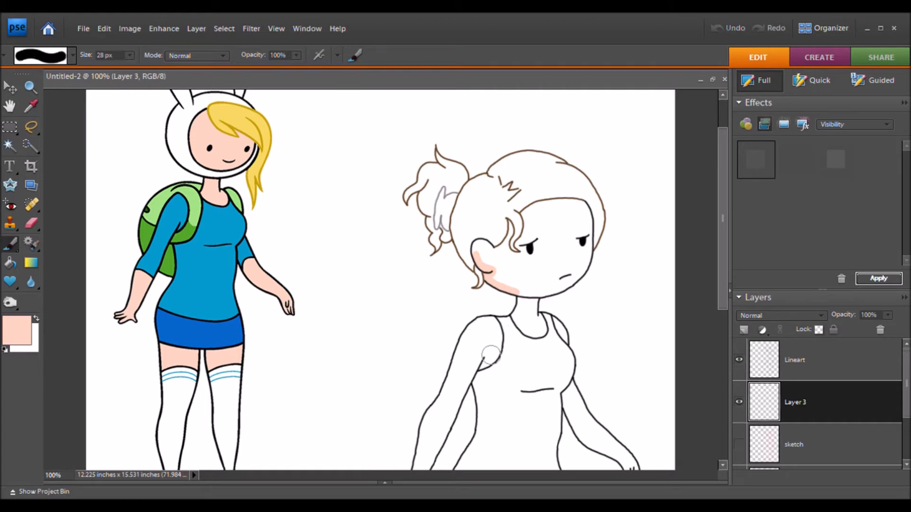
drag(511, 382, 511, 237)
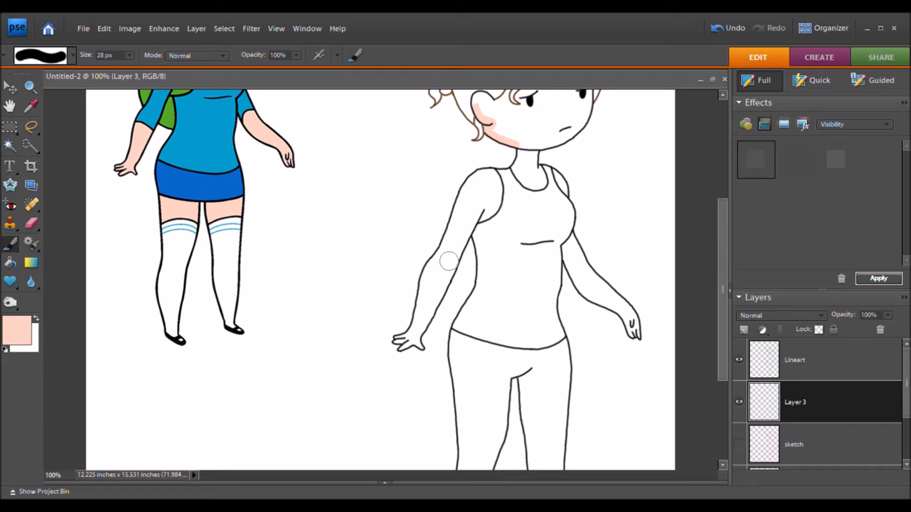
mouse_move(455, 274)
mouse_down()
mouse_move(427, 237)
mouse_move(441, 204)
mouse_move(493, 190)
mouse_move(498, 180)
mouse_move(480, 168)
mouse_move(434, 294)
mouse_move(439, 331)
mouse_move(382, 297)
mouse_up()
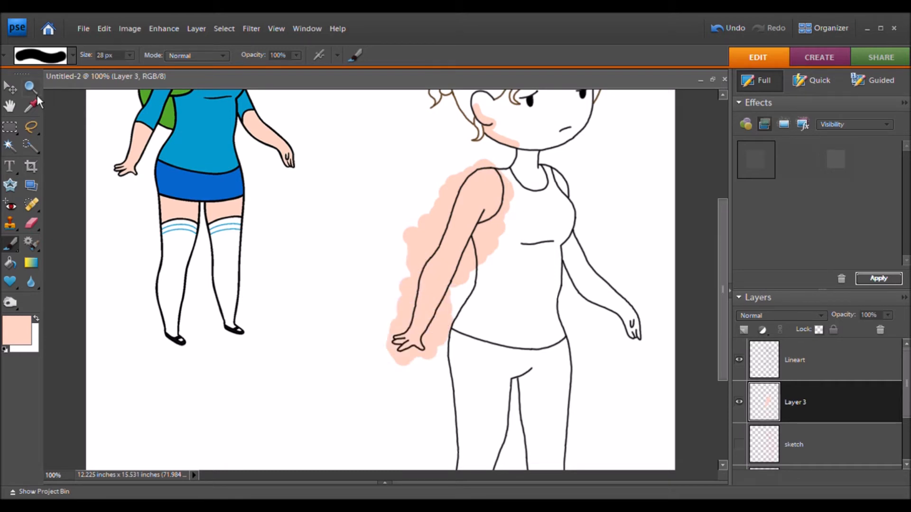
Step: Erase the peach overspill along the outer edge of the forearm down to the hand with a 6 px eraser
key(z)
click(432, 326)
click(433, 327)
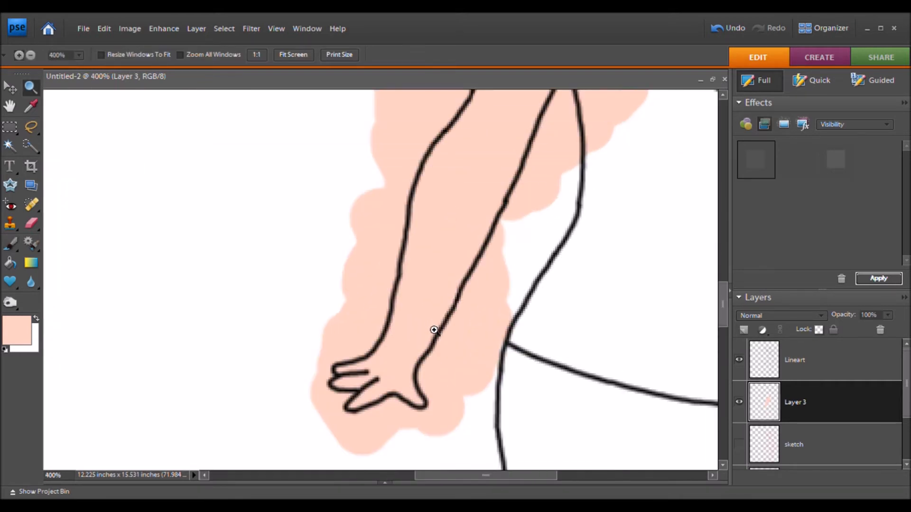
click(431, 328)
click(431, 329)
click(431, 328)
key(ctrl+plus)
click(31, 223)
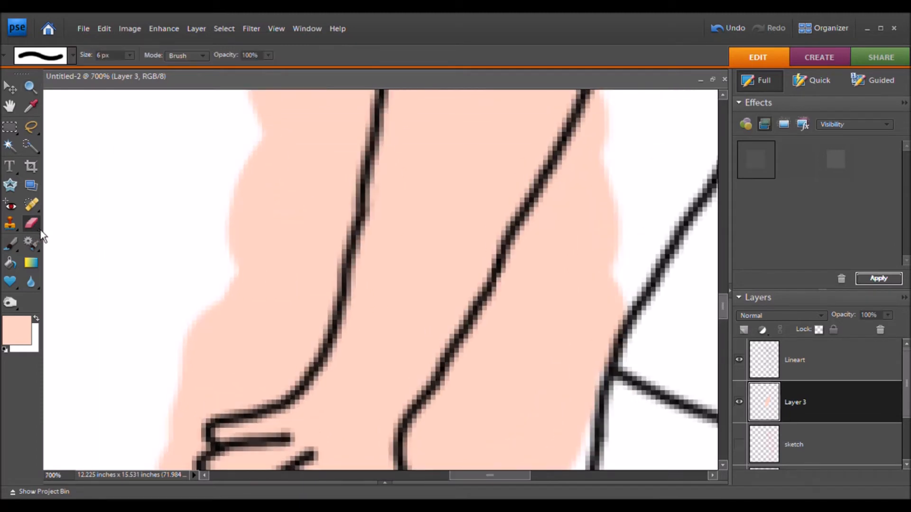
mouse_move(282, 372)
mouse_down()
mouse_move(316, 316)
mouse_move(348, 138)
mouse_move(342, 134)
mouse_move(292, 291)
mouse_move(251, 367)
mouse_move(291, 330)
mouse_move(279, 372)
mouse_move(220, 393)
mouse_up()
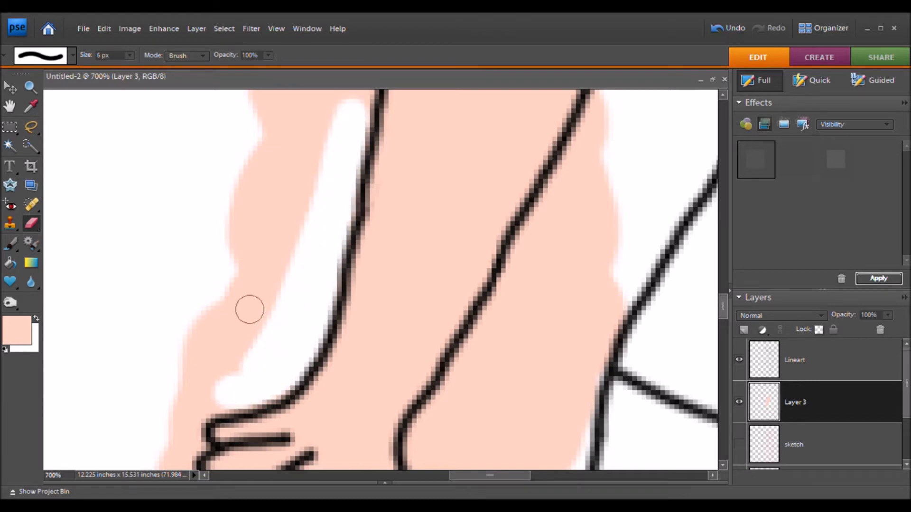
Step: Undo the eraser stroke and the rough peach painting over the arm
click(30, 87)
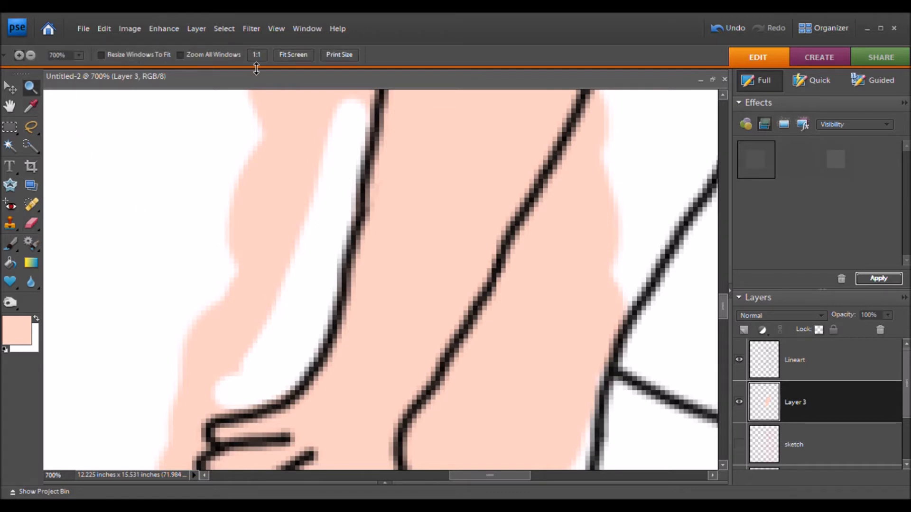
click(257, 55)
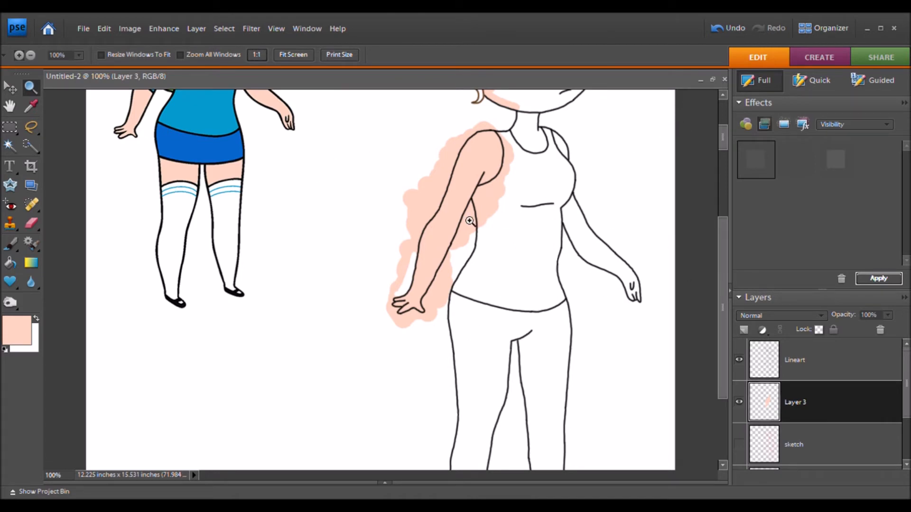
key(ctrl+z)
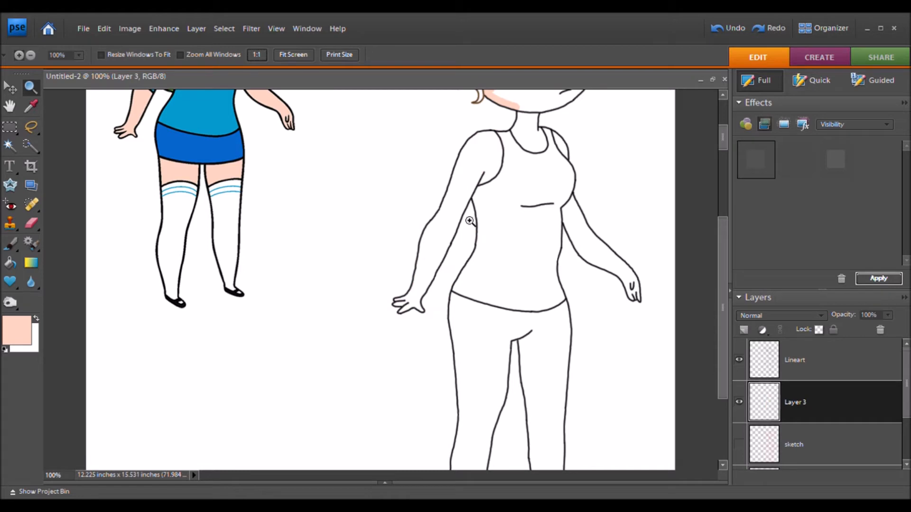
Step: Fill the lower face with peach from the ear across the chin and around the mouth, using a 9 px brush
click(537, 177)
click(539, 180)
click(538, 176)
click(538, 195)
click(530, 199)
key(space)
drag(504, 161, 459, 424)
drag(427, 161, 365, 451)
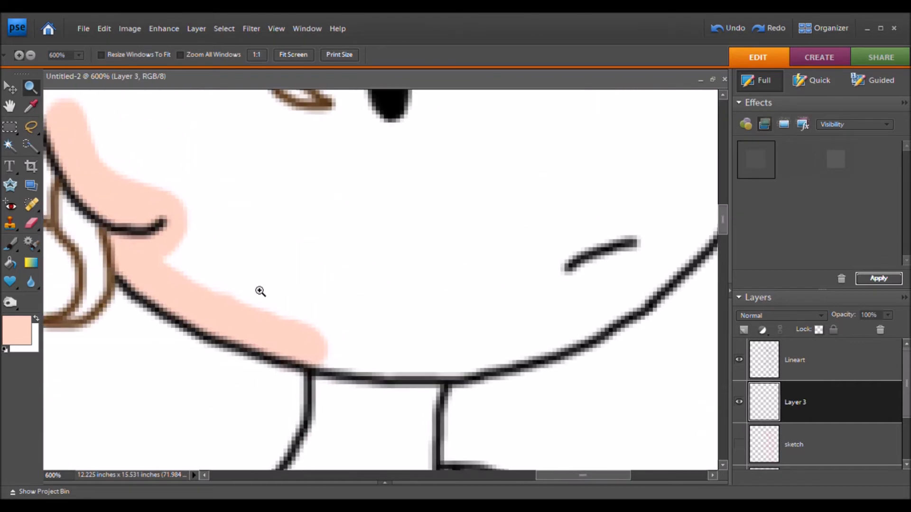
click(12, 244)
mouse_move(441, 323)
mouse_down()
mouse_move(375, 307)
mouse_move(372, 318)
mouse_move(362, 315)
mouse_move(323, 266)
mouse_move(280, 237)
mouse_move(382, 158)
mouse_up()
key(bracketleft)
key(bracketleft)
key(bracketleft)
key(bracketleft)
key(bracketleft)
mouse_move(673, 247)
mouse_down()
mouse_move(540, 331)
mouse_move(602, 304)
mouse_move(451, 346)
mouse_up()
mouse_move(172, 257)
mouse_down()
mouse_move(180, 214)
mouse_move(232, 226)
mouse_up()
mouse_move(526, 303)
mouse_down()
mouse_move(620, 274)
mouse_move(654, 247)
mouse_move(533, 286)
mouse_move(499, 284)
mouse_move(543, 264)
mouse_move(630, 264)
mouse_move(689, 250)
mouse_move(666, 253)
mouse_up()
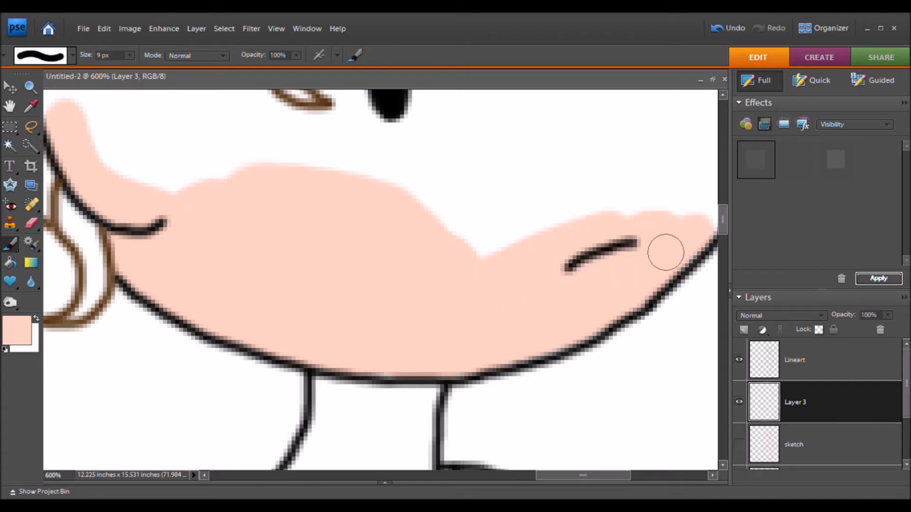
Step: Paint peach into the narrow gap inside the curl beside the eye at 3 px and beneath the curl's tip at 5 px
drag(624, 192, 376, 368)
mouse_move(454, 358)
mouse_down()
mouse_move(480, 338)
mouse_move(494, 264)
mouse_move(495, 106)
mouse_move(514, 93)
mouse_move(494, 132)
mouse_move(470, 265)
mouse_move(442, 339)
mouse_move(390, 394)
mouse_move(417, 389)
mouse_move(462, 276)
mouse_move(407, 363)
mouse_move(451, 244)
mouse_move(432, 200)
mouse_move(435, 173)
mouse_up()
mouse_move(189, 248)
mouse_down()
mouse_move(525, 368)
mouse_move(558, 415)
mouse_up()
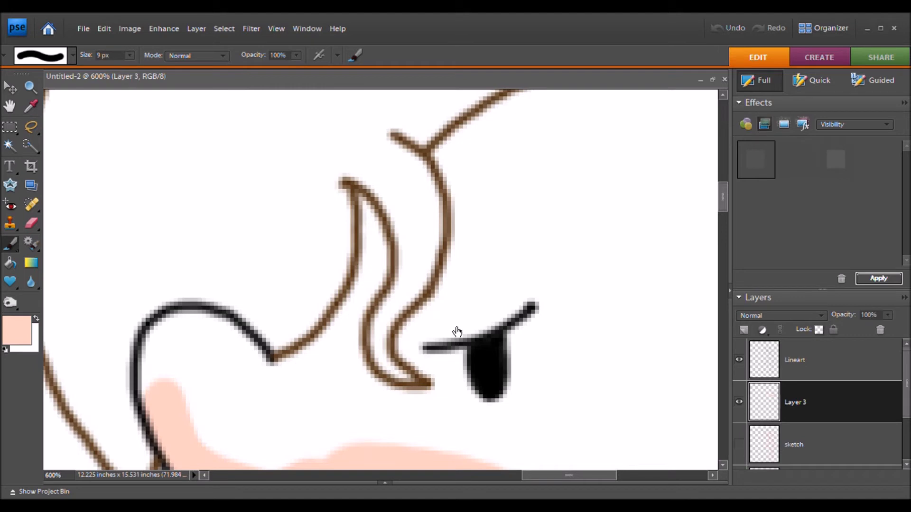
key(bracketleft)
key(bracketleft)
key(bracketleft)
key(bracketleft)
key(bracketleft)
key(bracketleft)
mouse_move(361, 201)
mouse_down()
mouse_move(372, 211)
mouse_move(366, 235)
mouse_up()
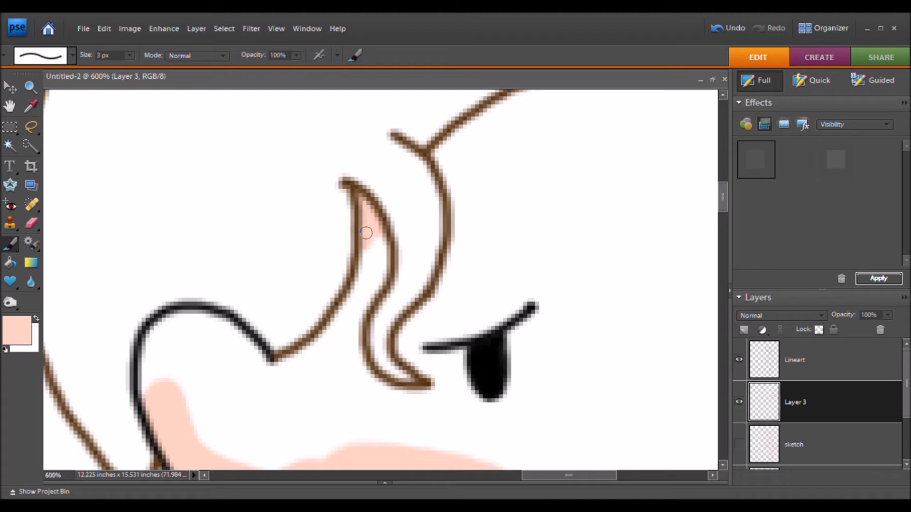
mouse_move(373, 225)
mouse_down()
mouse_move(375, 254)
mouse_move(383, 246)
mouse_move(360, 261)
mouse_up()
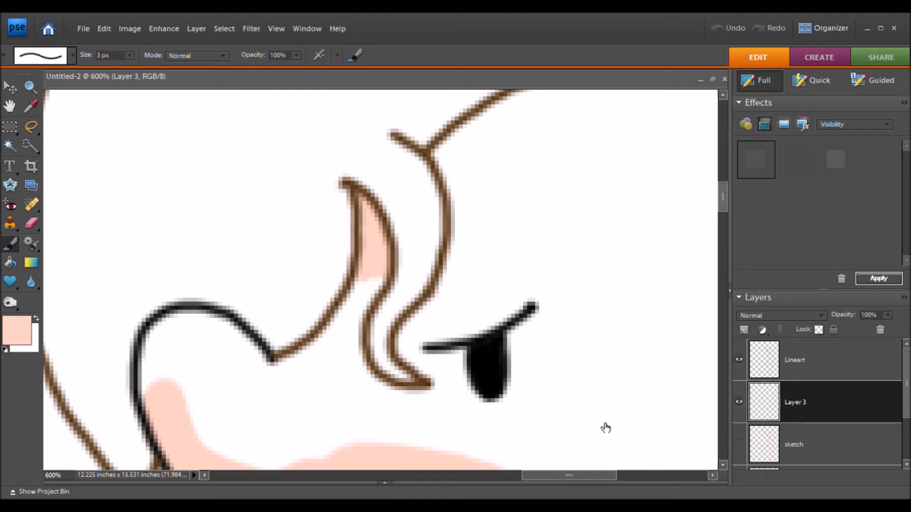
mouse_move(431, 394)
mouse_down()
mouse_move(376, 397)
mouse_move(385, 398)
mouse_move(365, 381)
mouse_up()
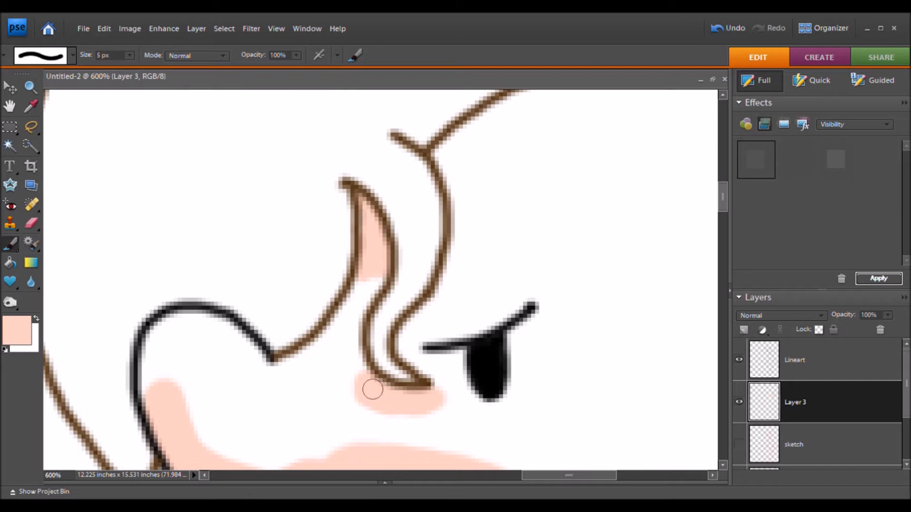
drag(382, 394, 349, 357)
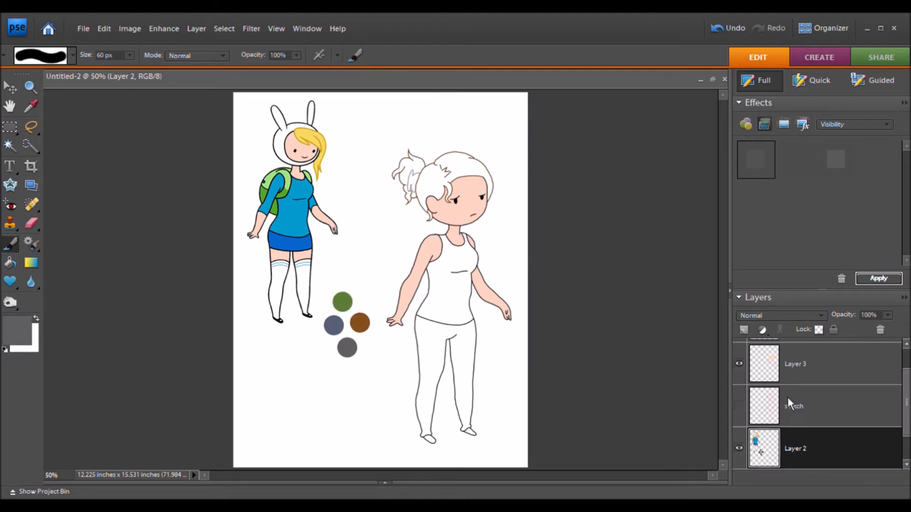
Step: Make Layer 3 the active layer and review the coloured skin, the uncoloured clothing and the palette swatches at 100%
click(808, 372)
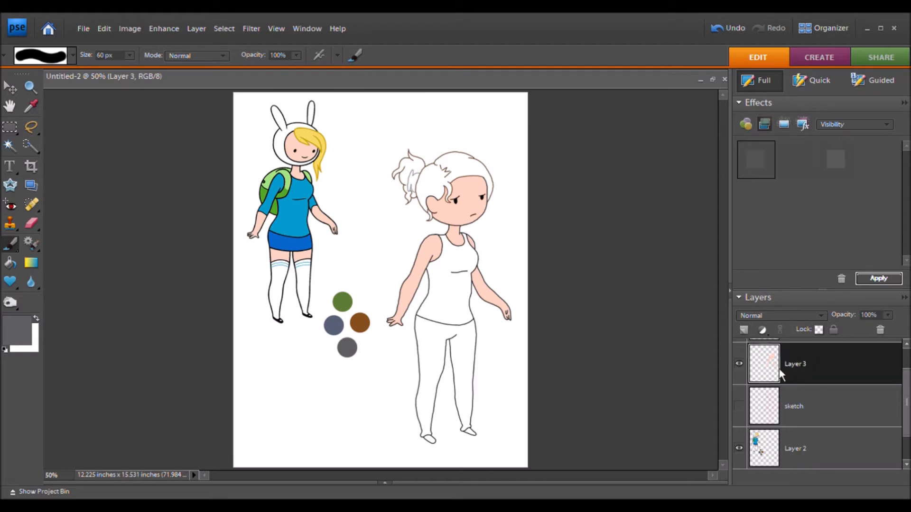
click(30, 87)
click(264, 57)
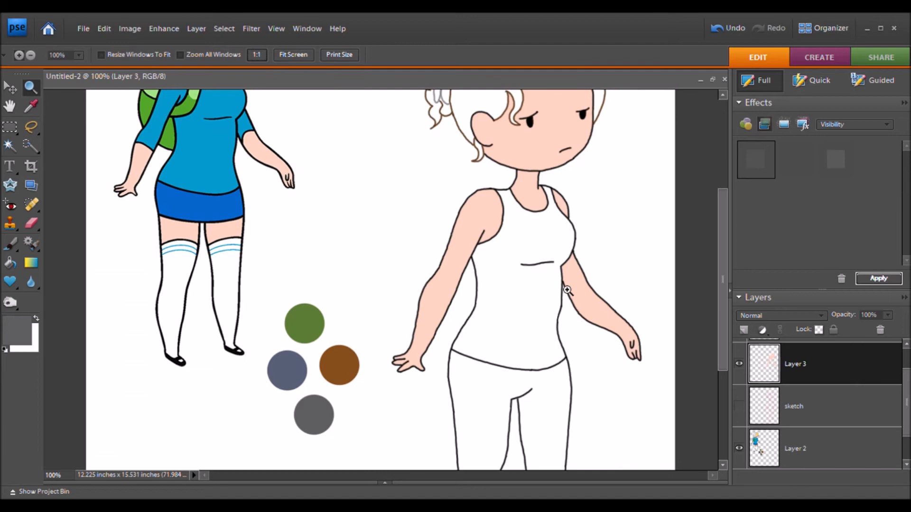
click(37, 110)
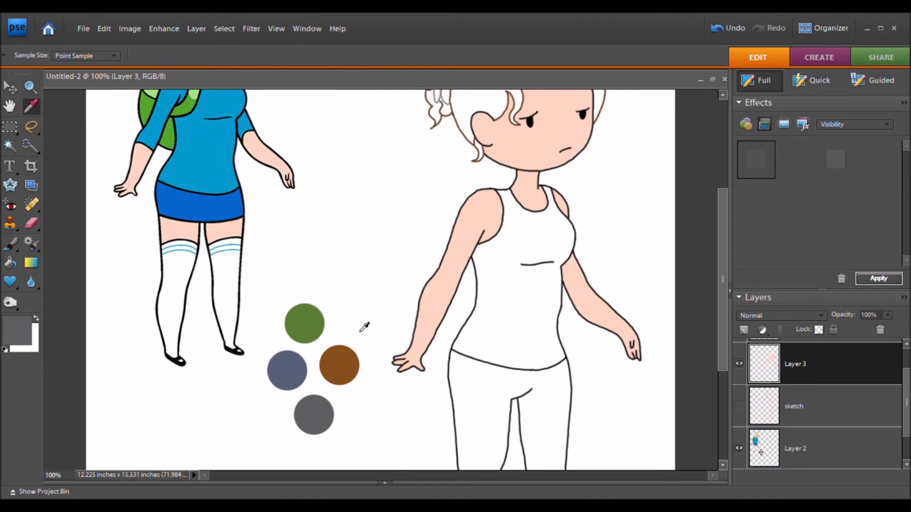
click(36, 90)
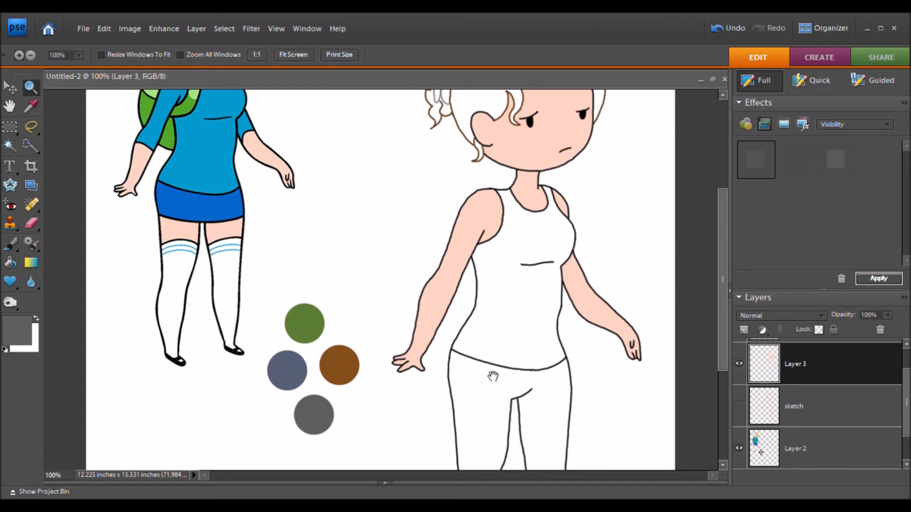
scroll(516, 309, up, 5)
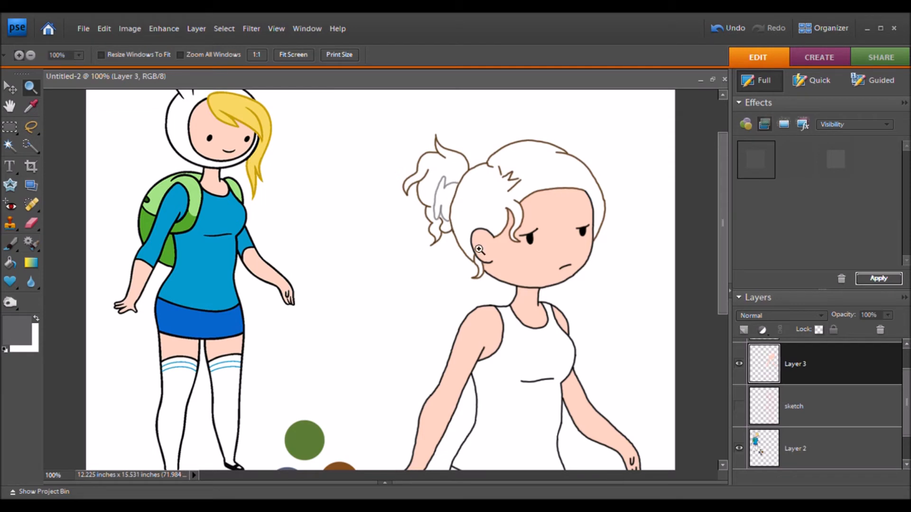
scroll(501, 421, down, 10)
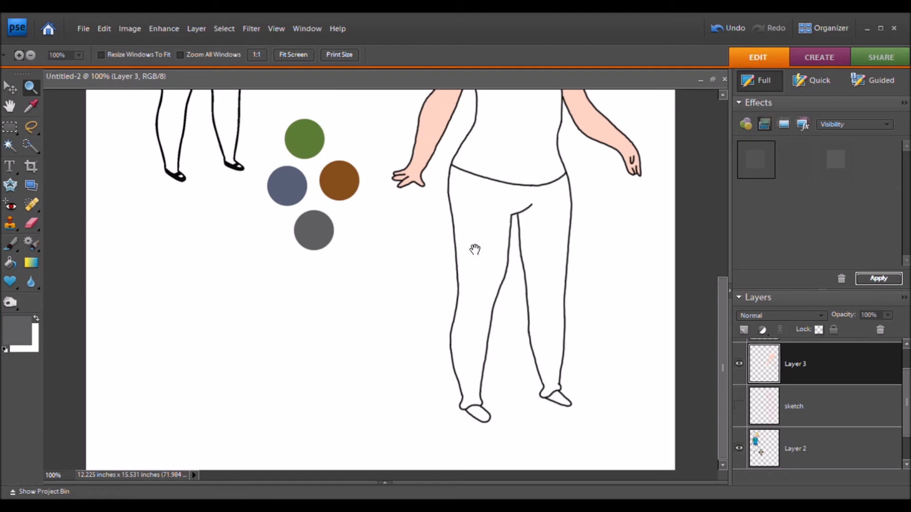
scroll(483, 262, up, 10)
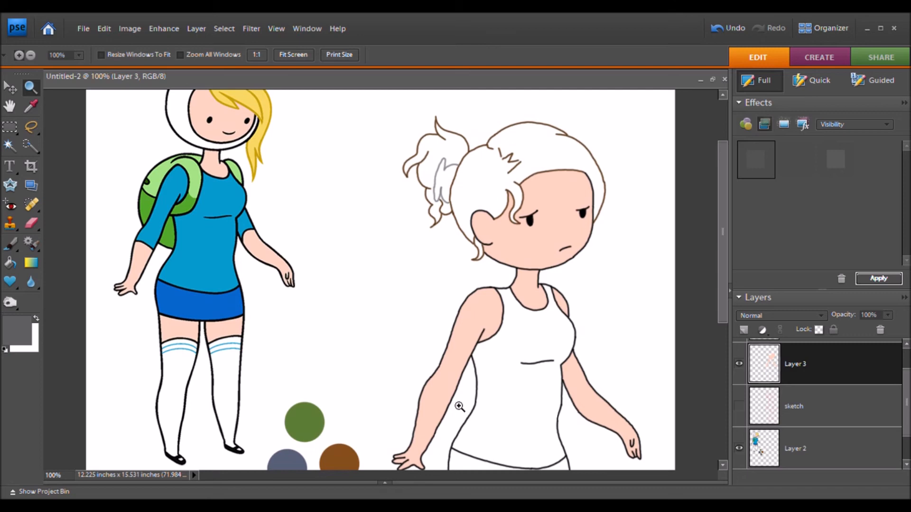
Step: Sample the green palette swatch as the brush colour
key(i)
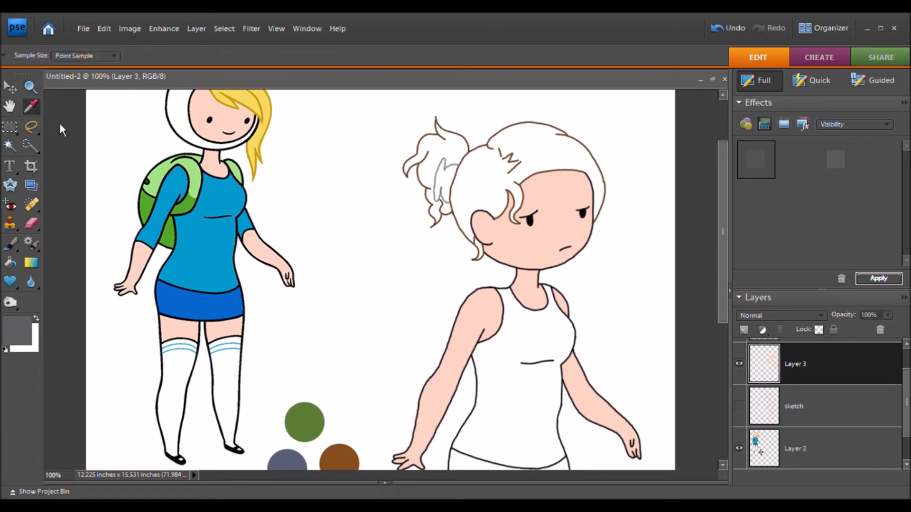
click(312, 432)
click(31, 88)
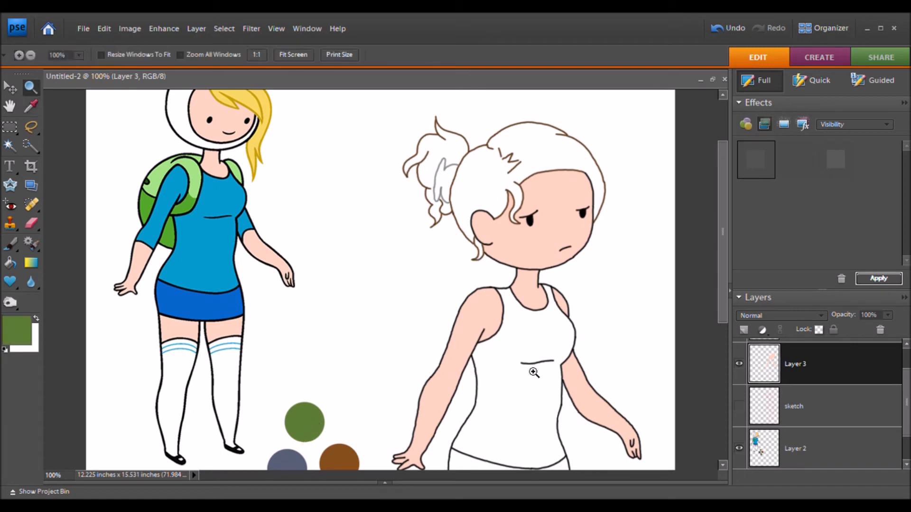
click(521, 355)
click(521, 358)
click(521, 359)
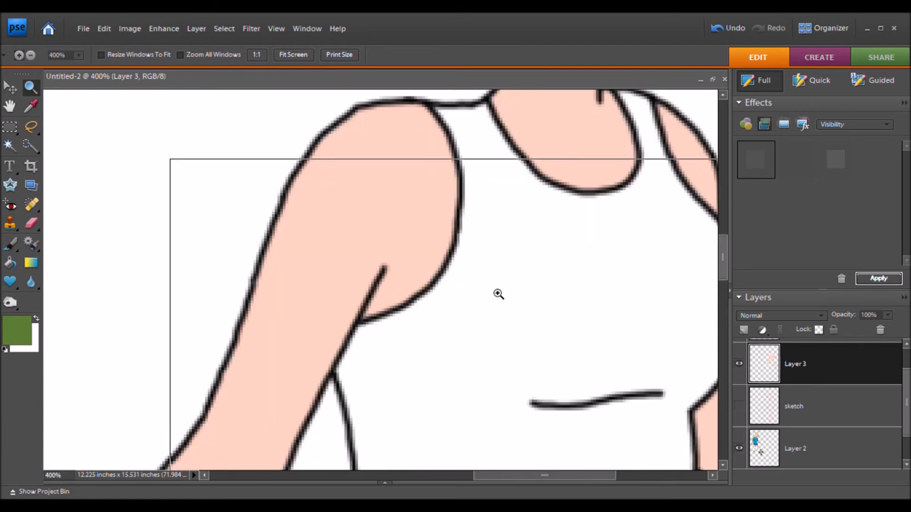
click(498, 294)
key(b)
mouse_move(568, 243)
mouse_down()
mouse_move(477, 400)
mouse_move(427, 360)
mouse_up()
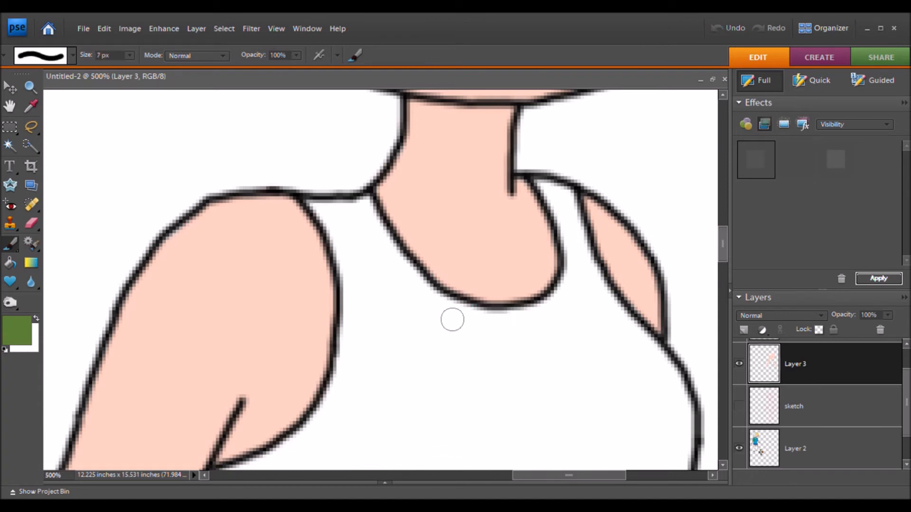
mouse_move(475, 314)
mouse_down()
mouse_move(439, 300)
mouse_move(399, 248)
mouse_up()
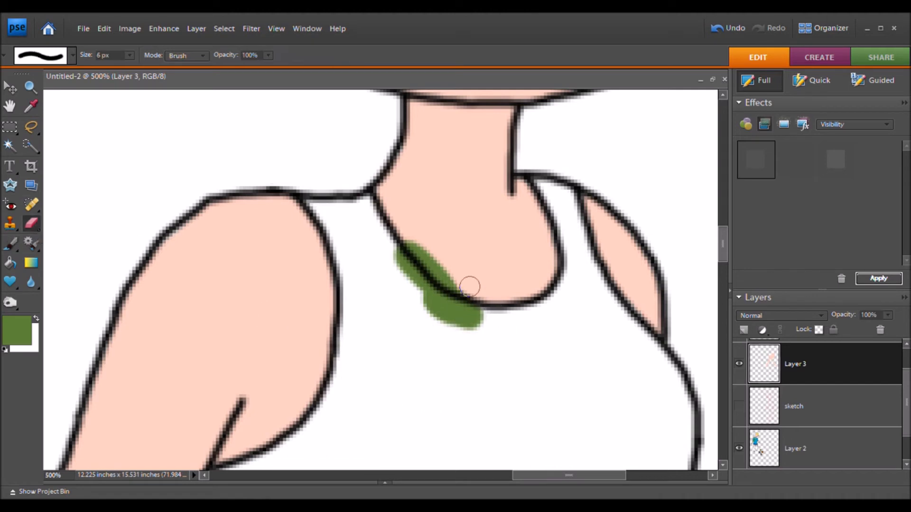
mouse_move(469, 284)
mouse_down()
mouse_move(445, 271)
mouse_move(412, 219)
mouse_up()
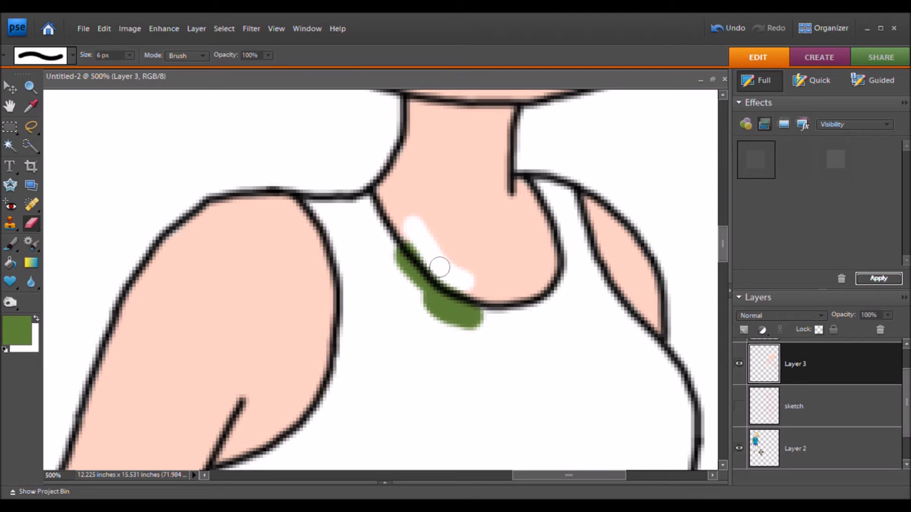
click(727, 32)
click(725, 37)
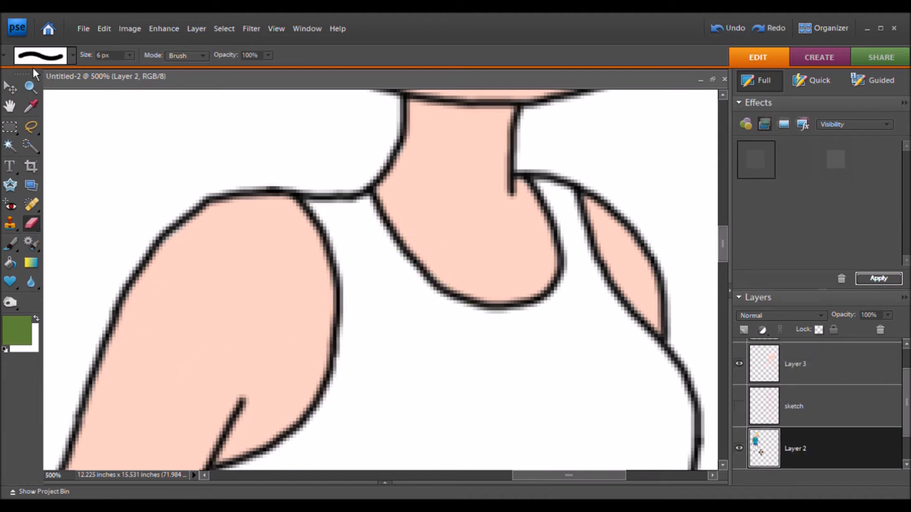
Step: Sample the slate-blue palette swatch as the brush colour
click(31, 89)
click(257, 55)
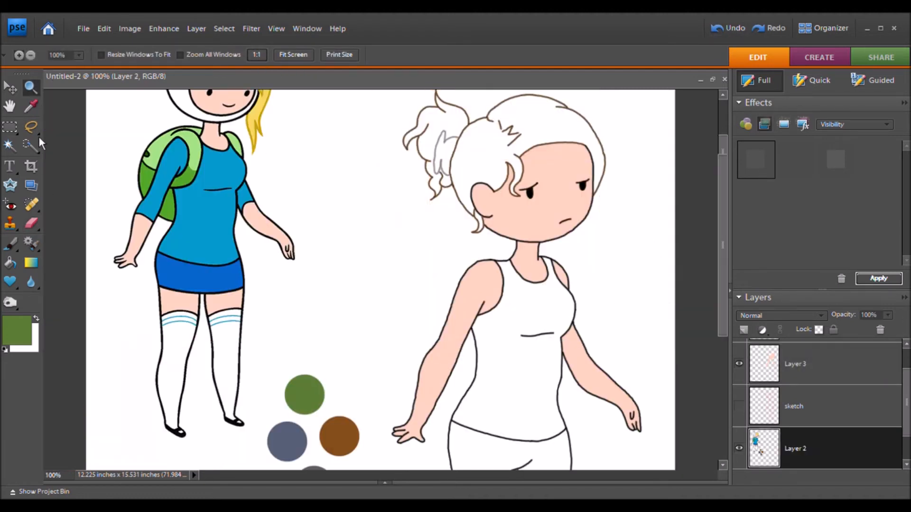
click(31, 108)
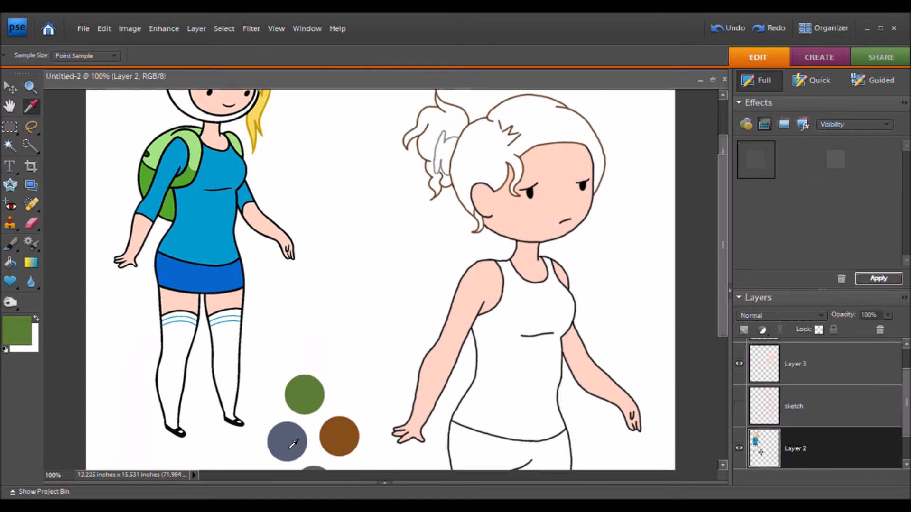
click(296, 446)
Step: Paint slate blue inside the trousers' waistline and down the outer hip edge with a 7 px brush
click(18, 249)
click(37, 94)
click(475, 435)
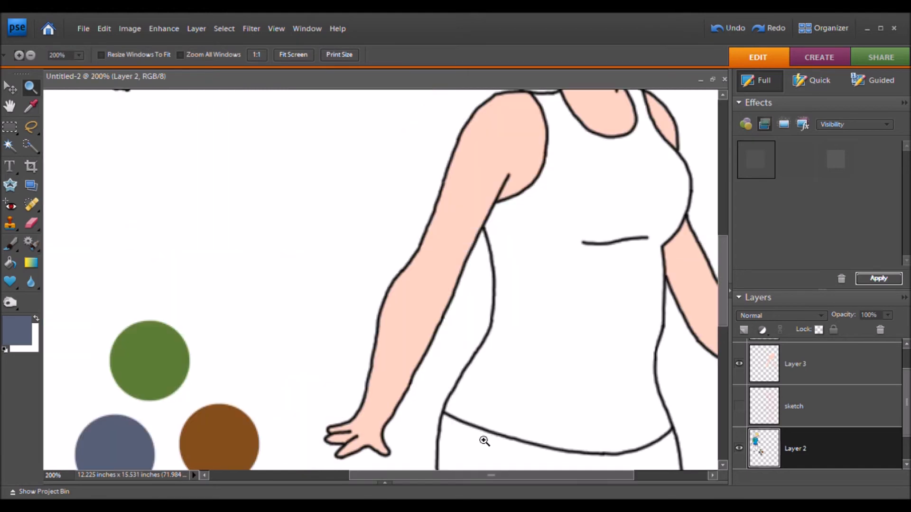
click(486, 435)
click(475, 434)
click(451, 434)
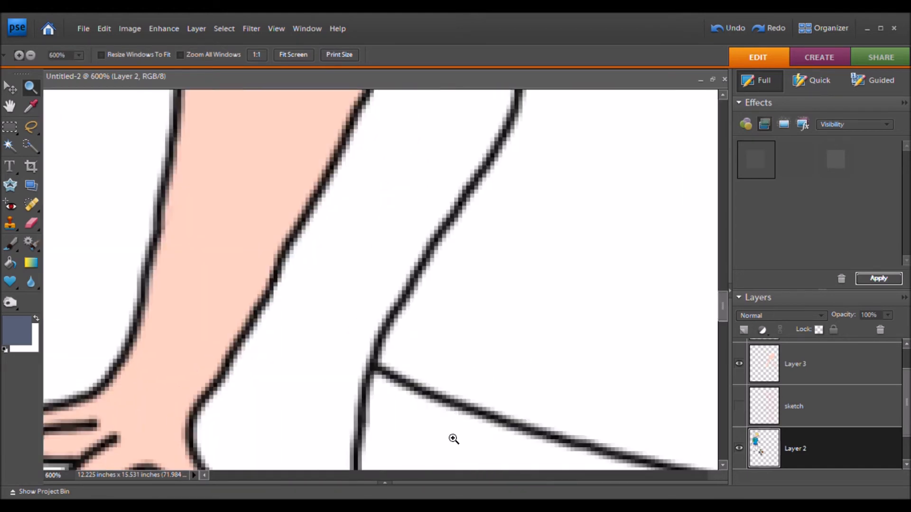
click(440, 424)
click(19, 251)
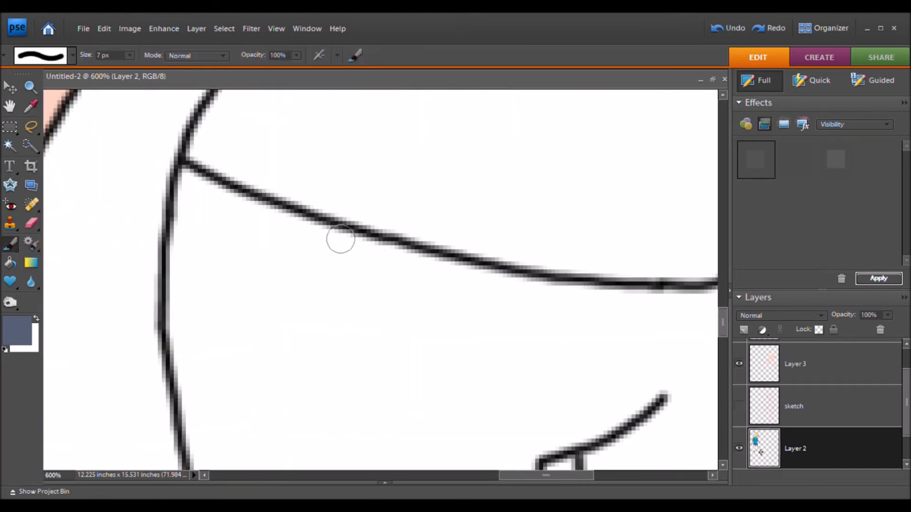
mouse_move(337, 246)
mouse_down()
mouse_move(189, 178)
mouse_move(181, 215)
mouse_move(186, 176)
mouse_move(176, 321)
mouse_move(208, 472)
mouse_up()
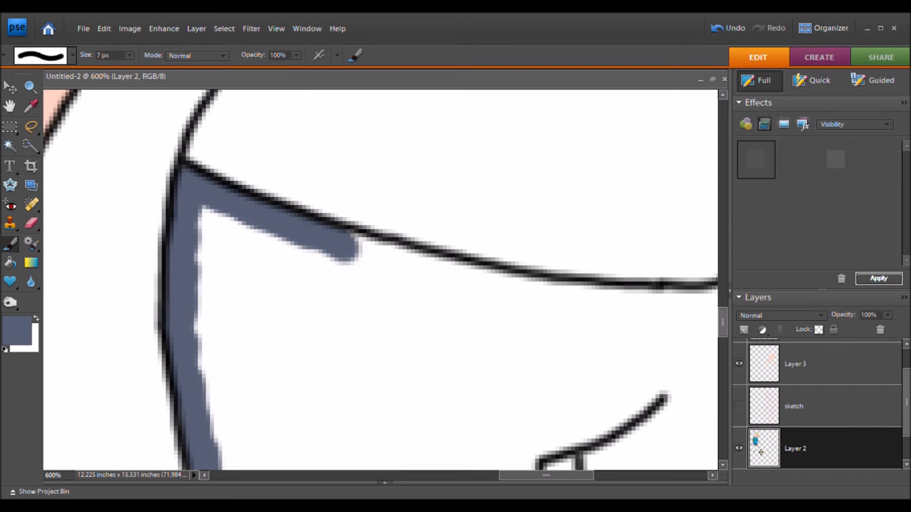
Step: Fill the hip and upper thigh of the trousers with slate blue using a 28 px brush
key(])
key(])
key(])
key(])
key(])
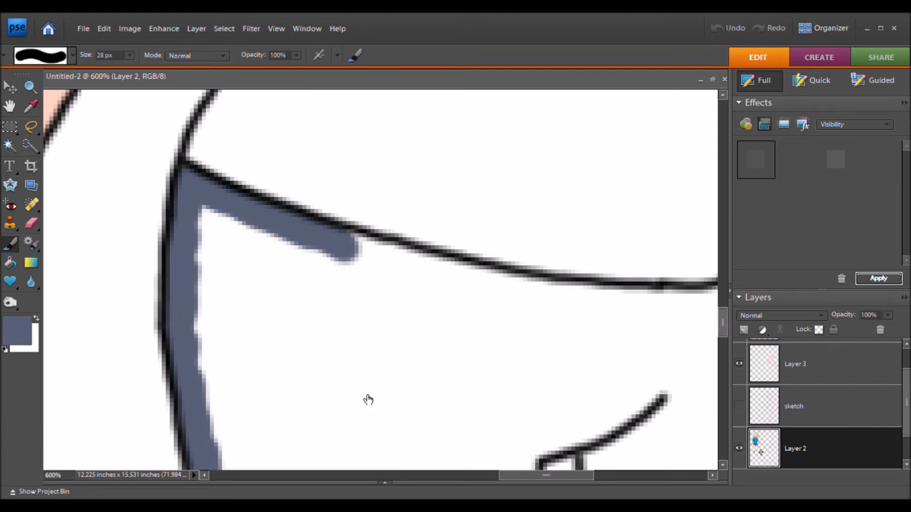
mouse_move(264, 284)
mouse_down()
mouse_move(318, 397)
mouse_move(394, 351)
mouse_move(315, 384)
mouse_move(279, 421)
mouse_move(244, 360)
mouse_move(242, 282)
mouse_move(250, 344)
mouse_move(229, 248)
mouse_move(285, 311)
mouse_move(321, 310)
mouse_move(280, 297)
mouse_move(277, 401)
mouse_move(262, 420)
mouse_move(265, 440)
mouse_move(273, 336)
mouse_move(359, 320)
mouse_up()
key(space)
drag(344, 432, 356, 251)
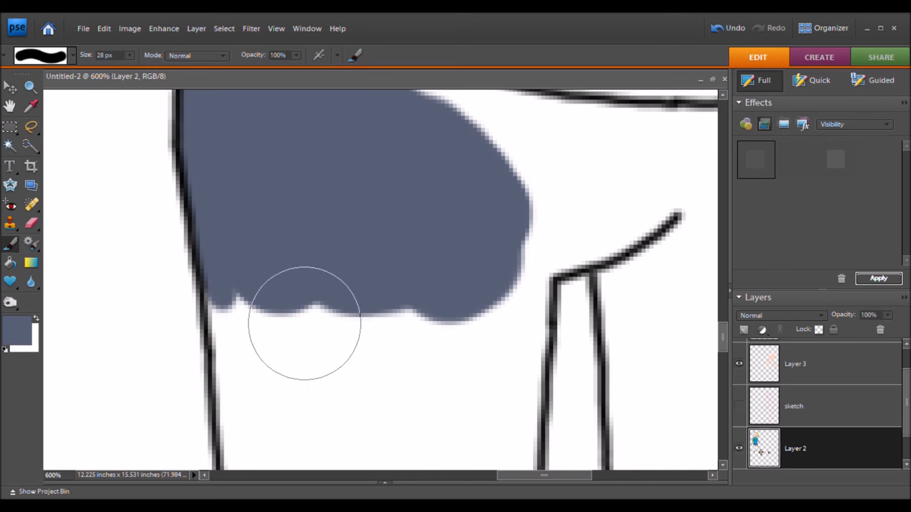
click(30, 87)
click(256, 54)
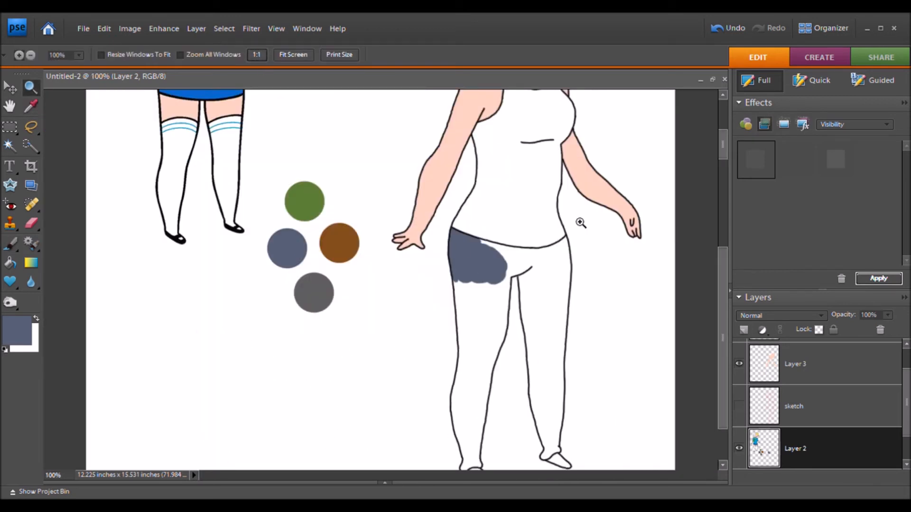
scroll(480, 313, up, 1)
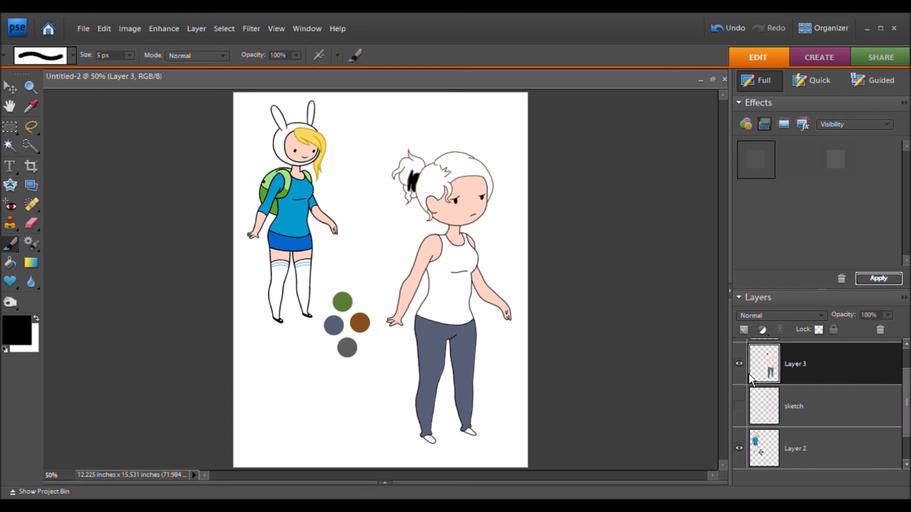
Step: Toggle Layer 3's visibility to check its colours and add a new layer above it
click(739, 364)
click(739, 364)
click(11, 87)
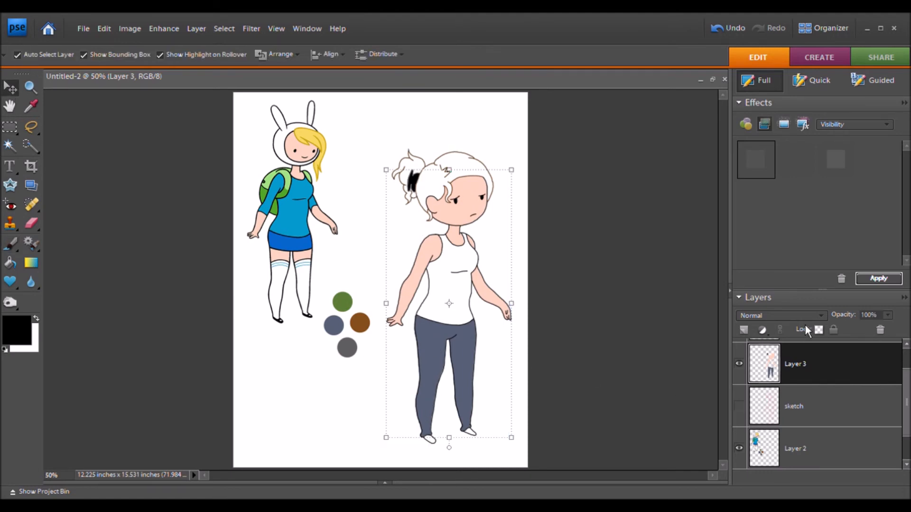
click(744, 329)
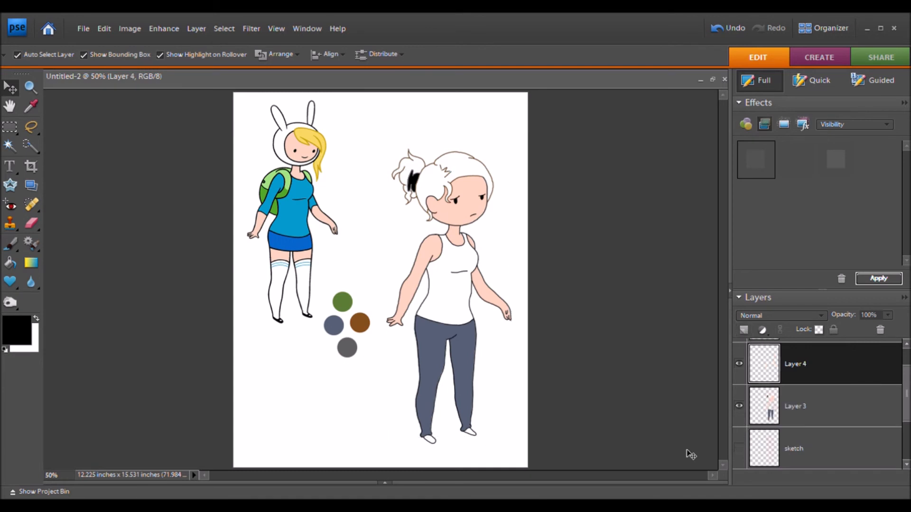
Step: Sample the green palette swatch and paint it along the tank top's neckline from the shoulder with a 5 px brush
click(31, 106)
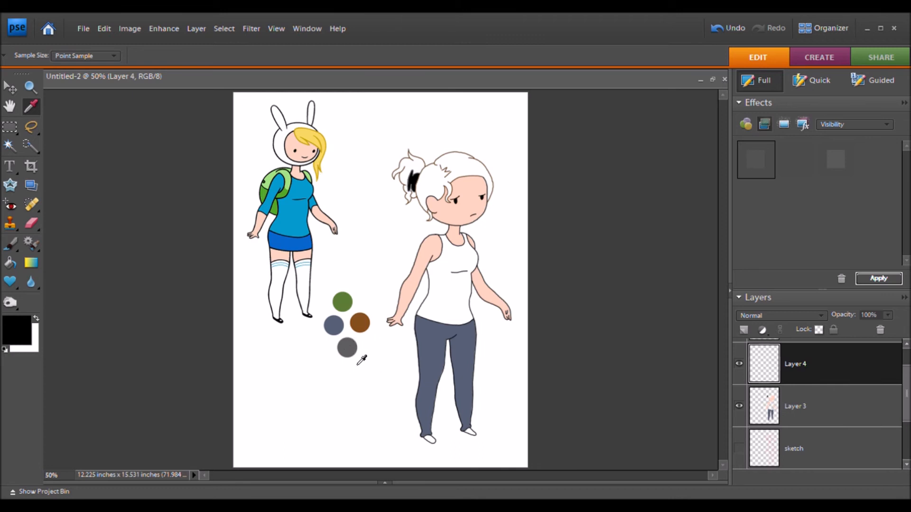
click(349, 307)
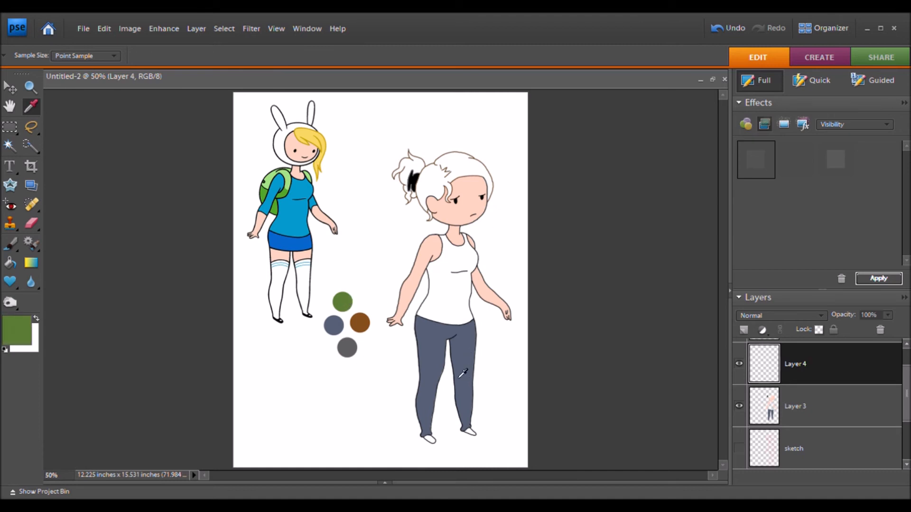
click(30, 87)
click(256, 55)
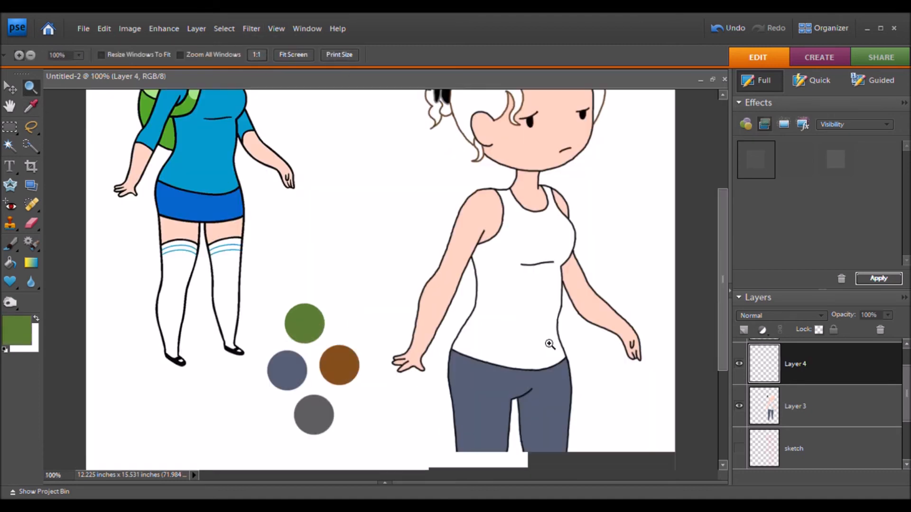
click(535, 324)
click(539, 329)
click(599, 201)
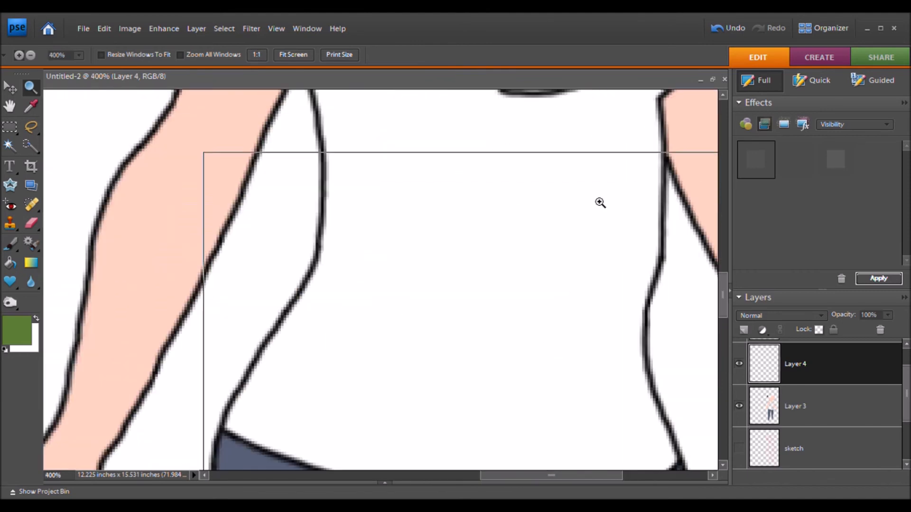
click(483, 359)
click(517, 315)
drag(475, 241, 336, 373)
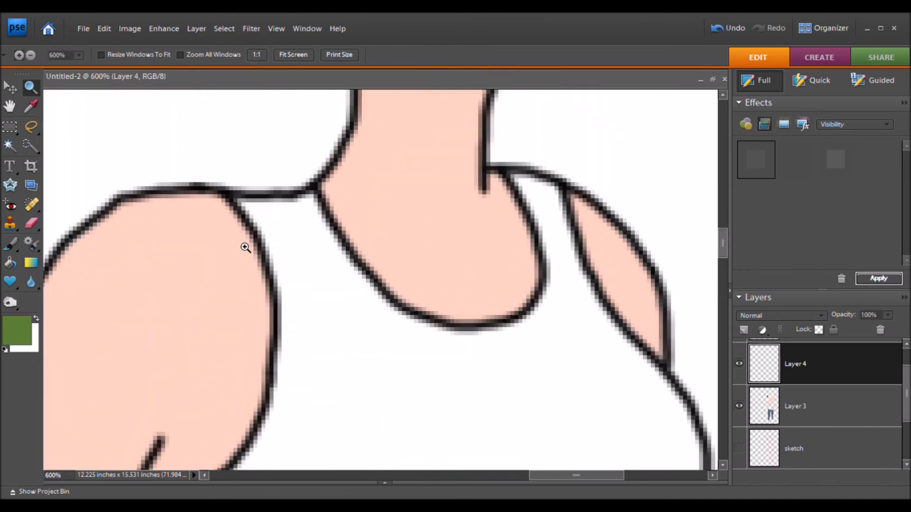
click(11, 245)
mouse_move(383, 307)
mouse_down()
mouse_move(308, 209)
mouse_move(333, 183)
mouse_move(302, 206)
mouse_up()
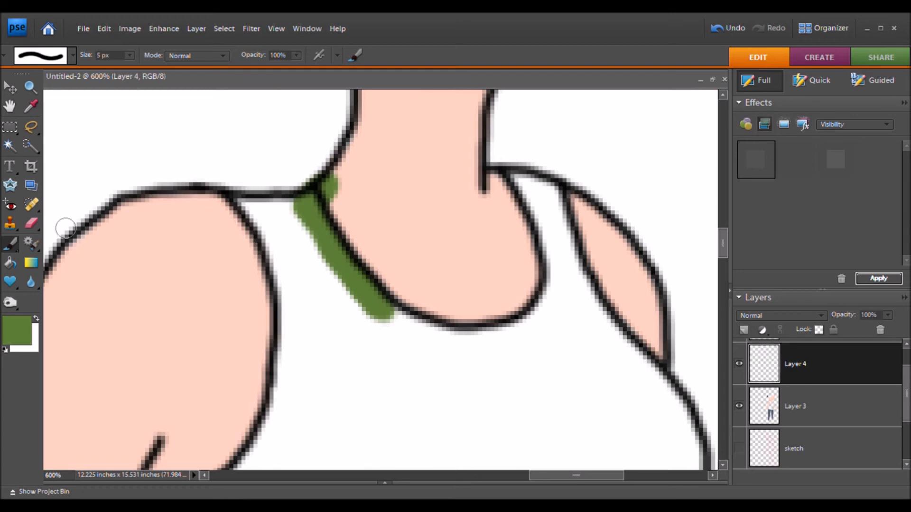
Step: Erase the green overspill on the neck with a 6 px eraser and paint more green on the tank top's shoulder strap
click(30, 226)
drag(343, 201, 328, 170)
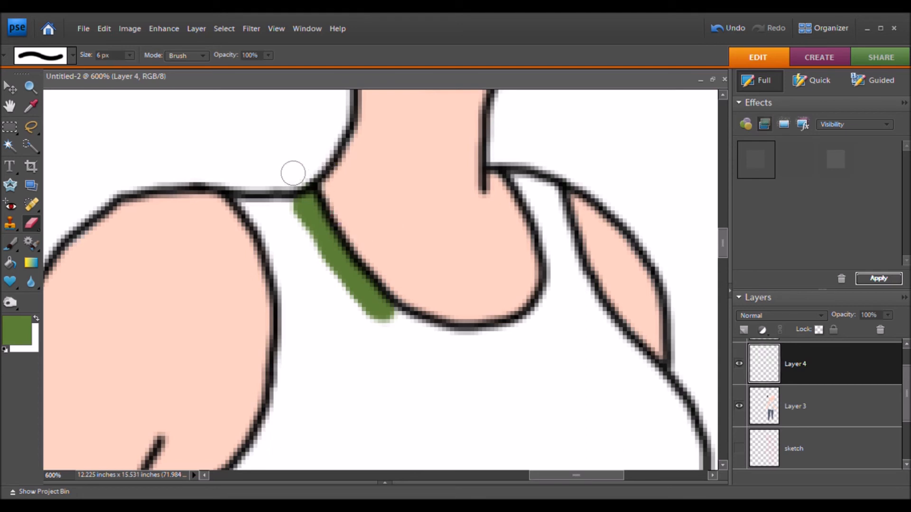
click(9, 243)
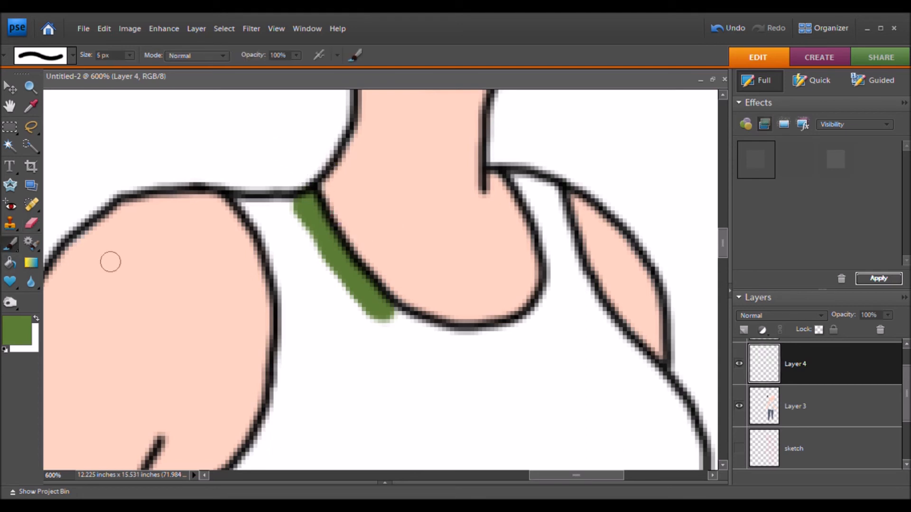
mouse_move(290, 212)
mouse_down()
mouse_move(258, 218)
mouse_move(245, 209)
mouse_move(262, 220)
mouse_move(278, 263)
mouse_move(289, 349)
mouse_up()
click(31, 223)
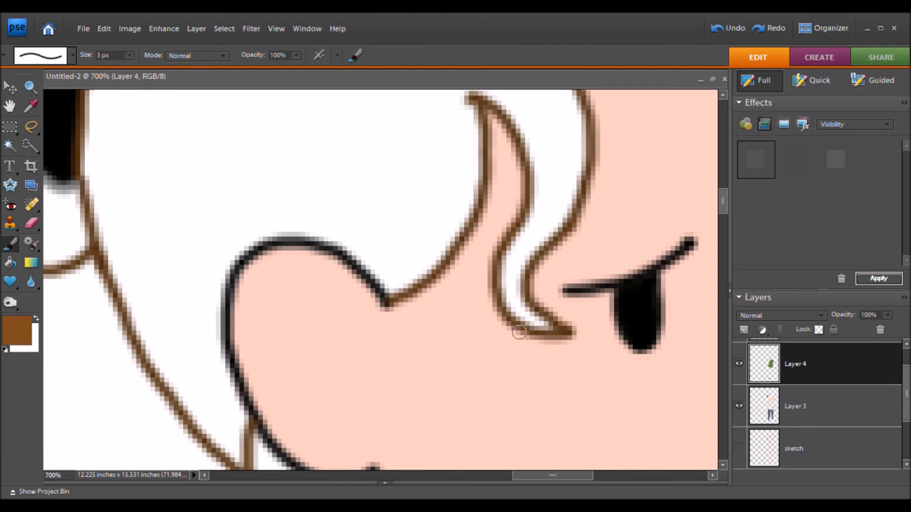
Step: Fill the tip of the curl beside the eye and the loose strand below the ear with brown using a 3 px brush
mouse_move(553, 326)
mouse_down()
mouse_move(529, 315)
mouse_move(520, 322)
mouse_move(512, 300)
mouse_move(545, 323)
mouse_move(525, 318)
mouse_move(500, 288)
mouse_move(512, 289)
mouse_move(530, 241)
mouse_move(514, 247)
mouse_move(518, 239)
mouse_move(506, 266)
mouse_up()
mouse_move(522, 228)
mouse_down()
mouse_move(563, 208)
mouse_move(540, 224)
mouse_move(533, 210)
mouse_move(506, 261)
mouse_move(510, 246)
mouse_move(543, 232)
mouse_move(518, 263)
mouse_move(558, 222)
mouse_up()
key(space)
drag(306, 422, 377, 132)
drag(367, 262, 372, 258)
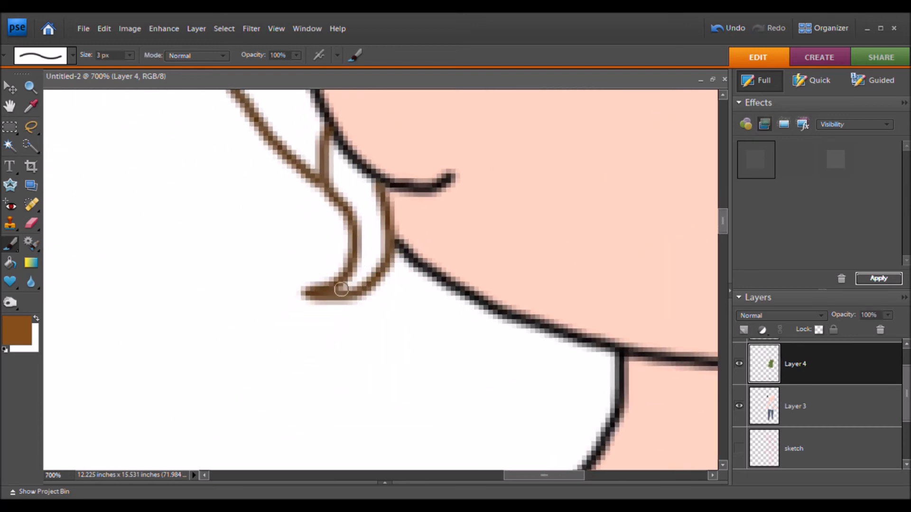
mouse_move(336, 285)
mouse_down()
mouse_move(362, 273)
mouse_move(365, 256)
mouse_move(333, 286)
mouse_move(364, 268)
mouse_move(371, 218)
mouse_up()
Step: Paint the ponytail's pointed tips and the narrow bit of hair beside the far cheek brown at 3 px
mouse_move(291, 198)
mouse_down()
mouse_move(385, 282)
mouse_move(397, 305)
mouse_move(392, 326)
mouse_move(400, 329)
mouse_move(415, 289)
mouse_move(394, 322)
mouse_move(381, 311)
mouse_move(405, 304)
mouse_move(419, 279)
mouse_up()
drag(402, 176, 502, 400)
mouse_move(337, 274)
mouse_down()
mouse_move(353, 231)
mouse_move(333, 265)
mouse_move(330, 223)
mouse_move(346, 237)
mouse_move(362, 223)
mouse_move(331, 233)
mouse_move(392, 228)
mouse_up()
drag(575, 158, 449, 304)
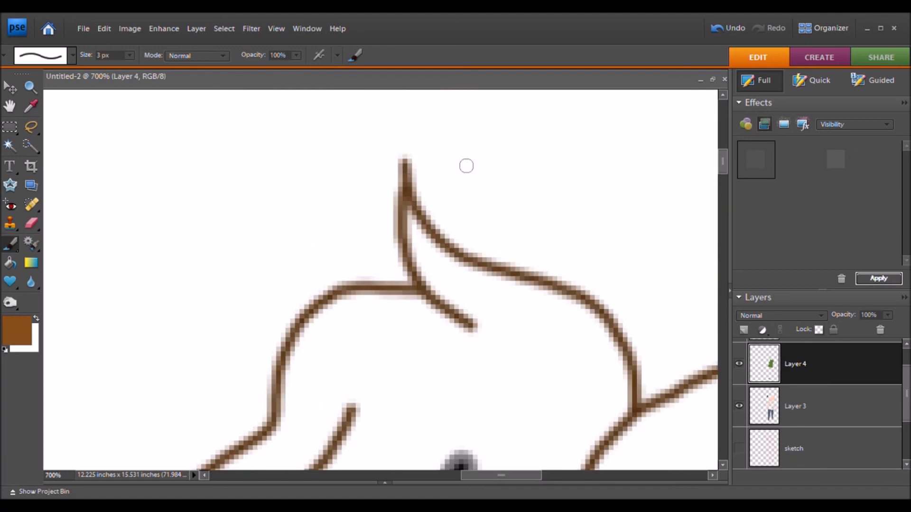
mouse_move(423, 250)
mouse_down()
mouse_move(407, 205)
mouse_move(418, 256)
mouse_move(416, 245)
mouse_move(426, 253)
mouse_move(405, 207)
mouse_move(444, 257)
mouse_move(424, 255)
mouse_move(431, 292)
mouse_up()
mouse_move(462, 347)
mouse_down()
mouse_move(366, 325)
mouse_move(364, 349)
mouse_move(451, 299)
mouse_move(486, 303)
mouse_move(409, 305)
mouse_move(412, 130)
mouse_up()
mouse_move(413, 286)
mouse_down()
mouse_move(405, 304)
mouse_move(420, 247)
mouse_move(411, 271)
mouse_up()
Step: Fill the remaining white areas of the hair with brown using an enlarged brush
click(31, 87)
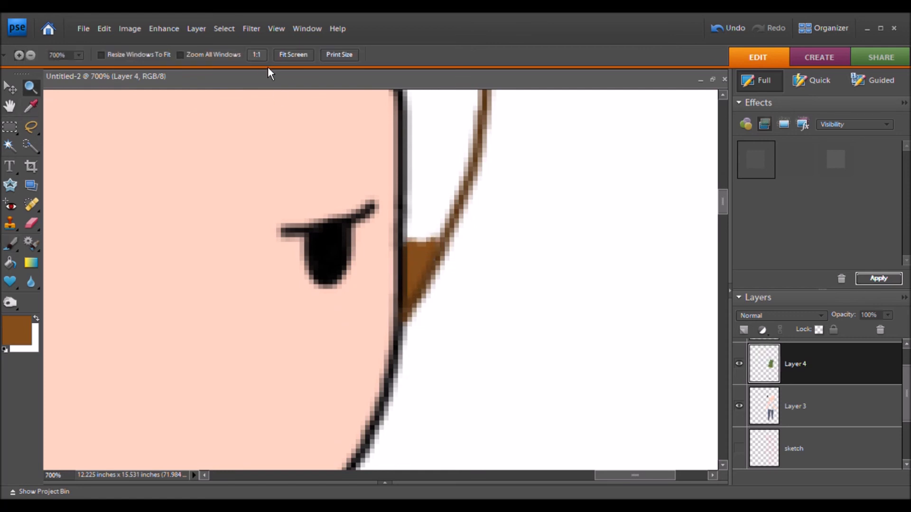
click(256, 55)
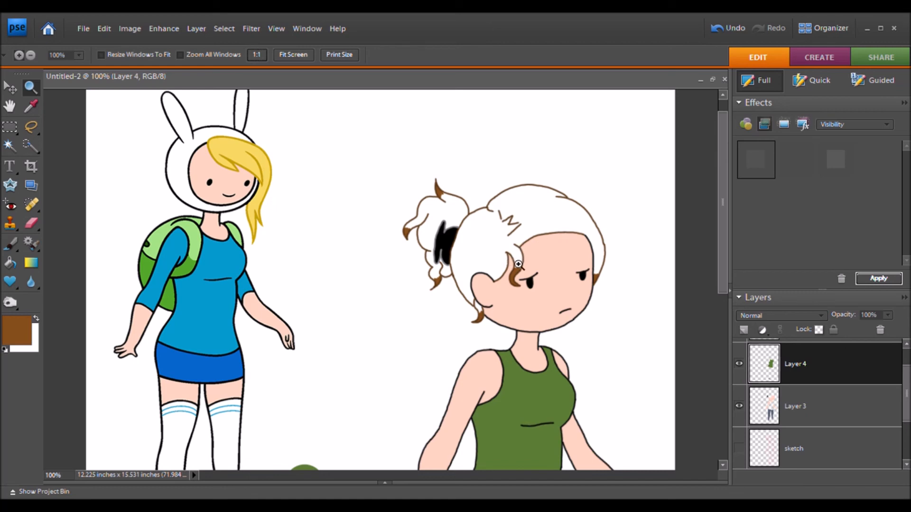
click(504, 258)
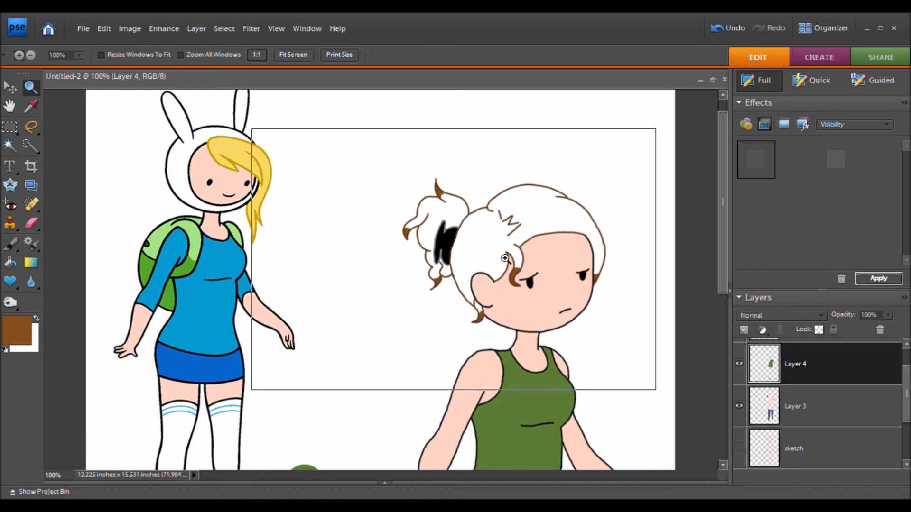
click(504, 265)
click(501, 267)
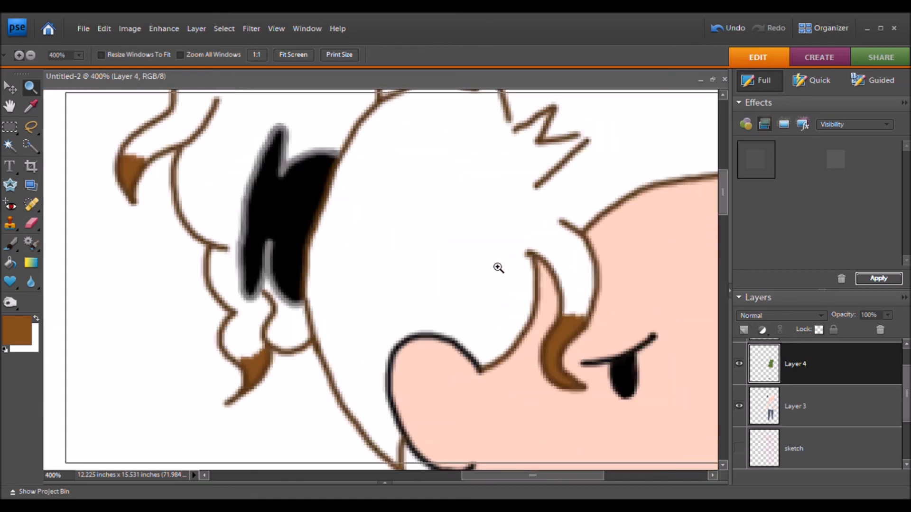
click(499, 269)
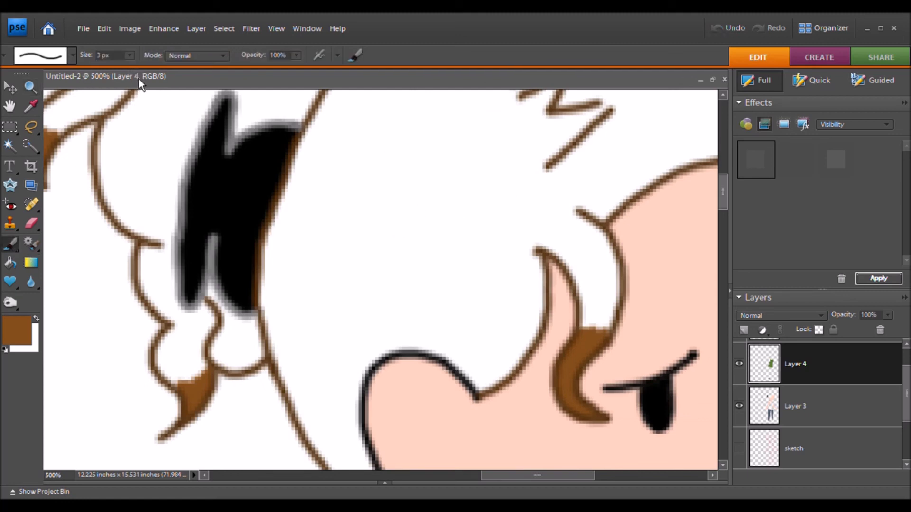
key(bracketright)
key(bracketright)
key(bracketright)
key(bracketright)
key(bracketright)
key(bracketright)
key(bracketright)
key(bracketright)
key(bracketright)
key(bracketright)
click(113, 55)
mouse_move(516, 287)
mouse_down()
mouse_move(519, 274)
mouse_move(525, 294)
mouse_move(508, 350)
mouse_move(479, 370)
mouse_move(451, 336)
mouse_move(479, 329)
mouse_move(466, 311)
mouse_move(475, 332)
mouse_up()
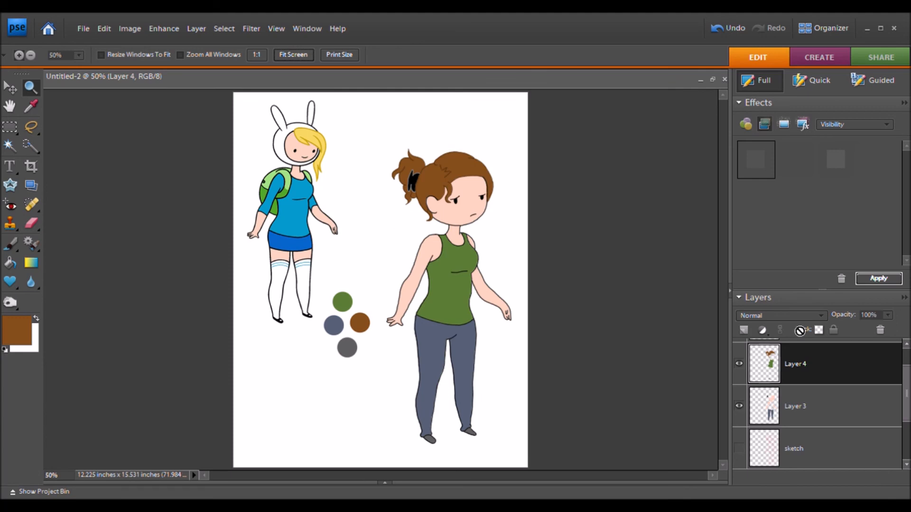
scroll(891, 427, down, 3)
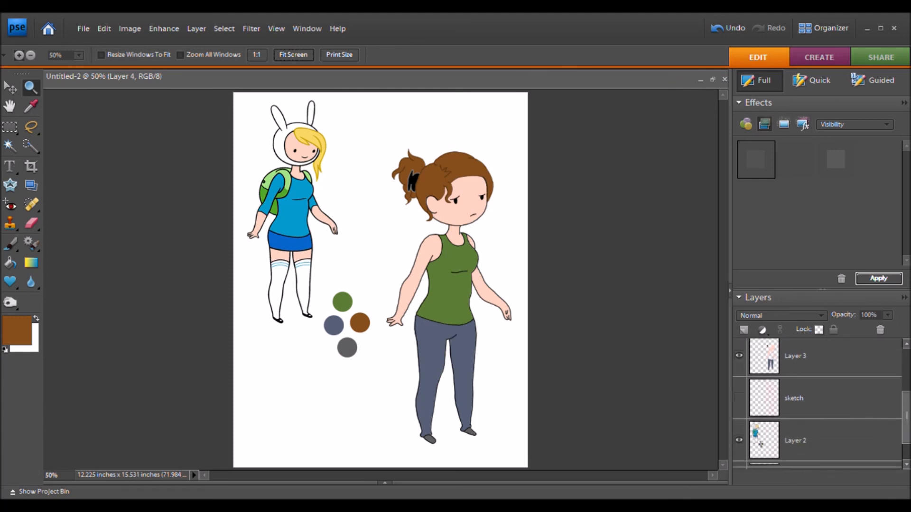
Step: Delete Layer 2, which holds the reference character and the colour swatches
click(853, 426)
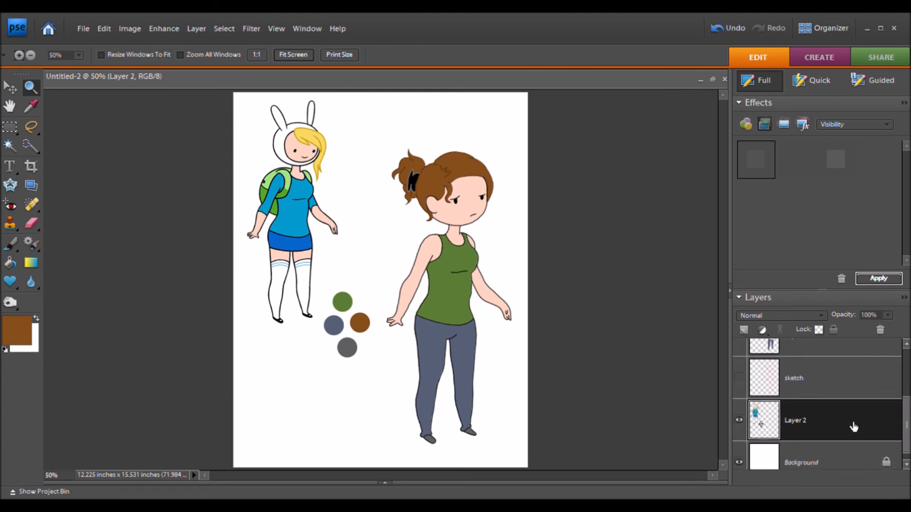
click(741, 424)
click(743, 425)
click(884, 334)
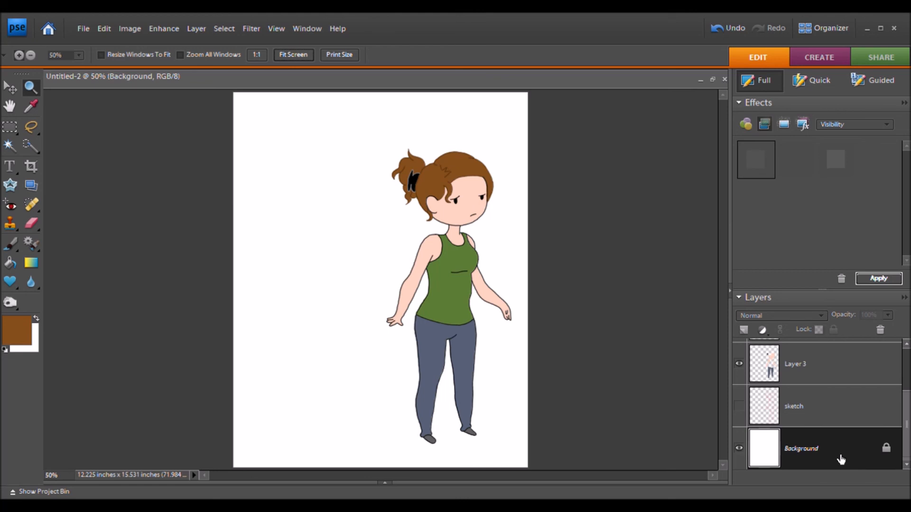
Step: Crop the canvas closely around the coloured character to about 6.2 by 13.5 inches with no aspect ratio restriction
click(32, 169)
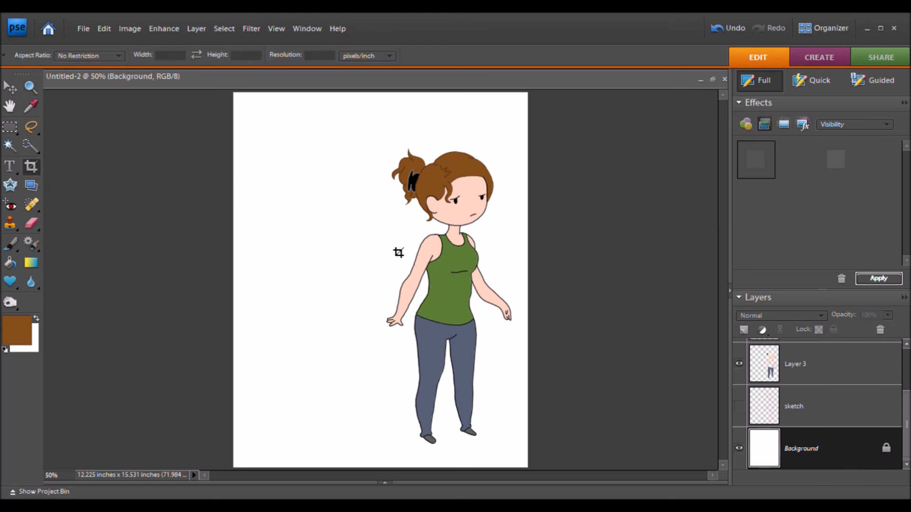
drag(360, 125, 521, 455)
drag(366, 293, 378, 293)
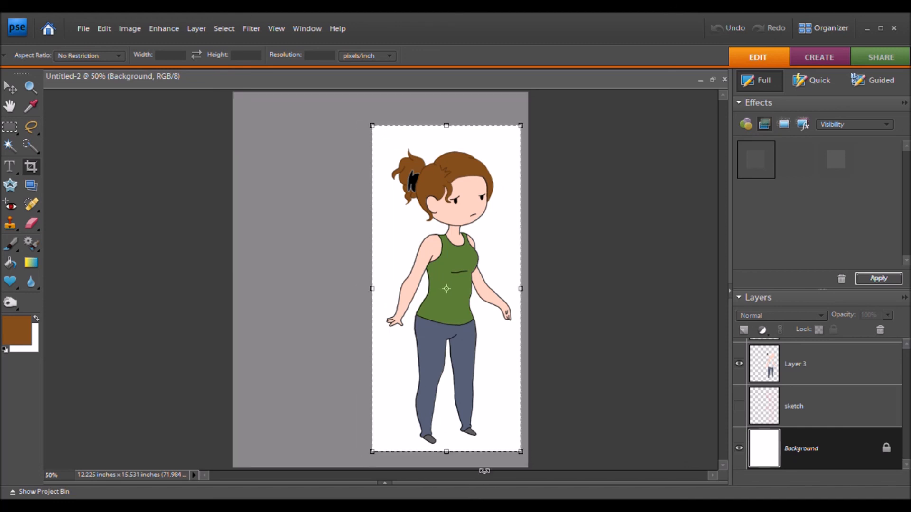
click(496, 468)
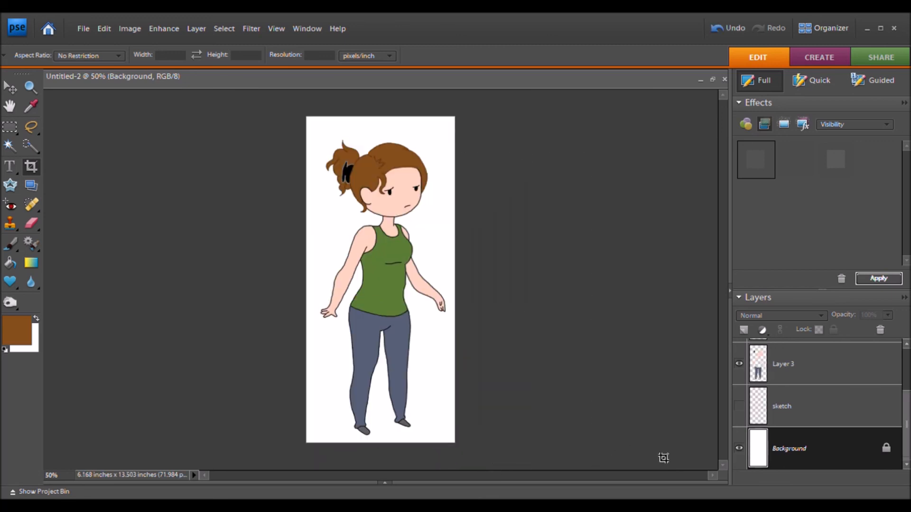
Step: Convert the locked Background into the regular layer Layer 0 and merge all layers from it up to Lineart into one
double_click(863, 457)
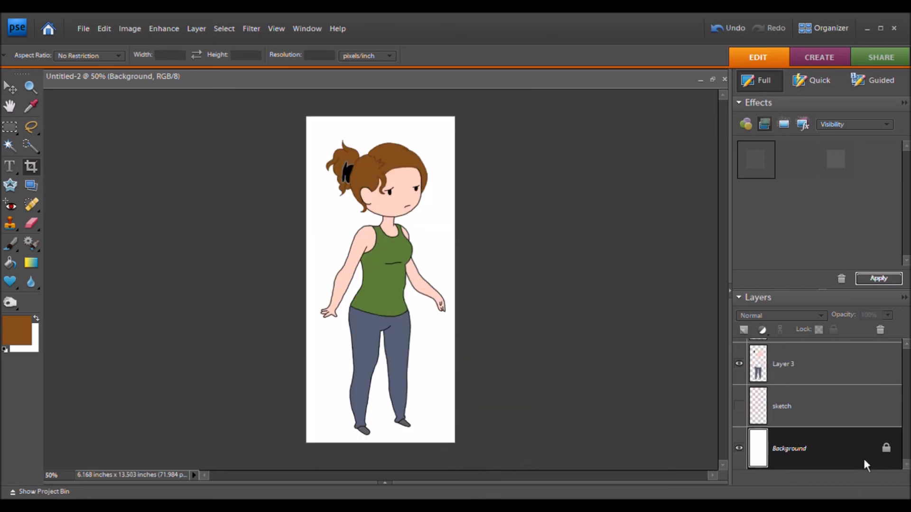
click(557, 185)
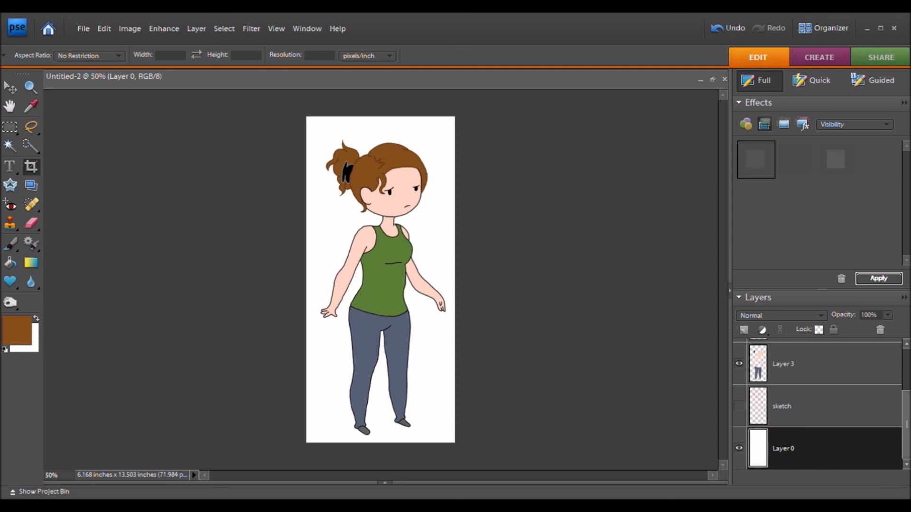
scroll(816, 403, up, 2)
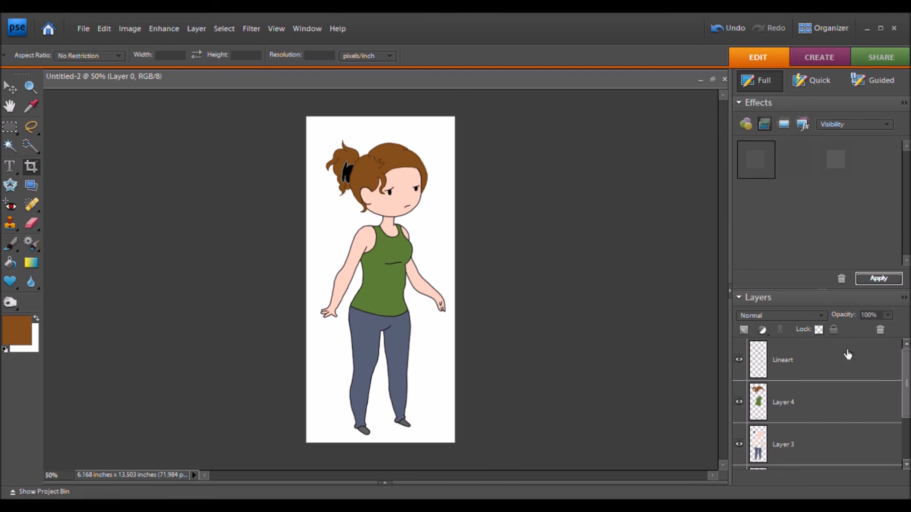
shift+click(847, 354)
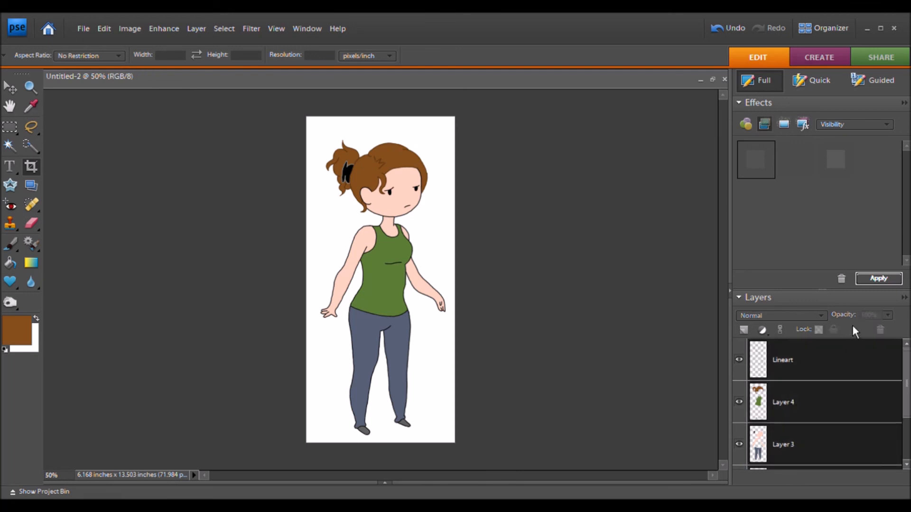
key(ctrl+e)
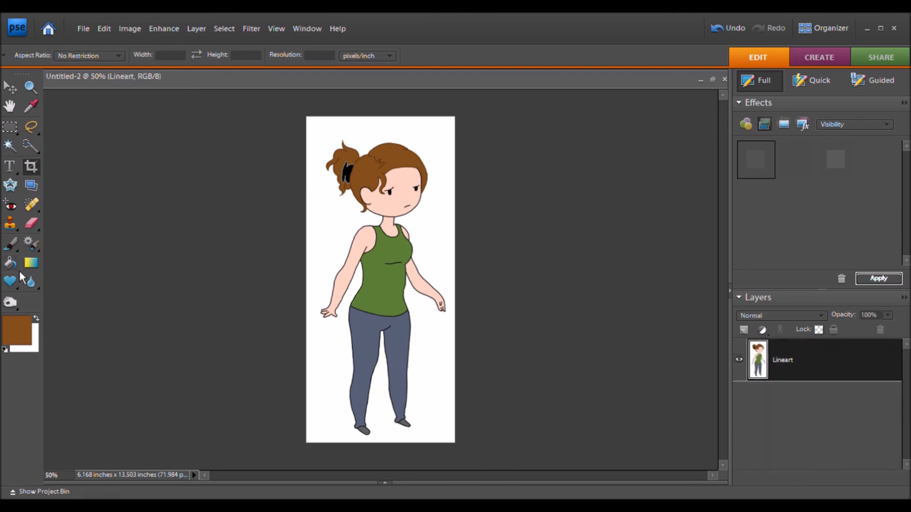
Step: Clear the white background around the character to transparency with the Paint Bucket in Clear mode, with the pattern option off
click(10, 262)
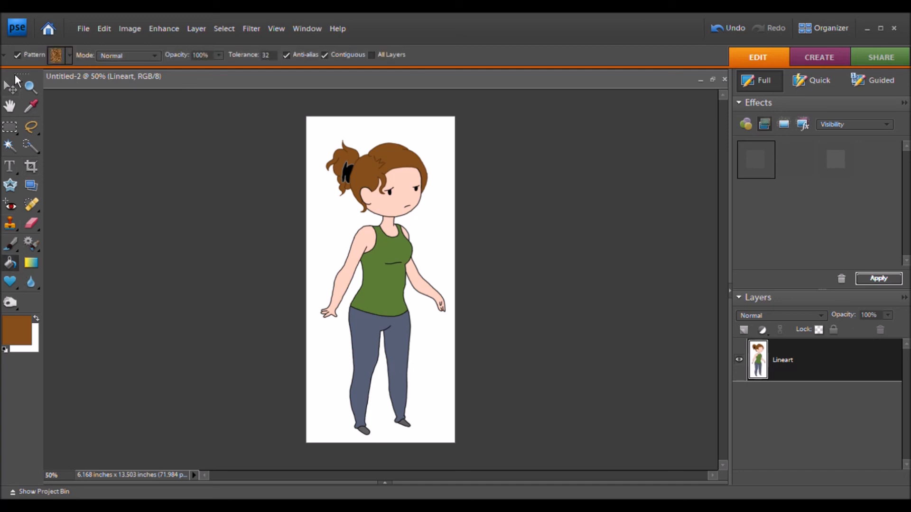
click(26, 56)
click(129, 108)
click(341, 233)
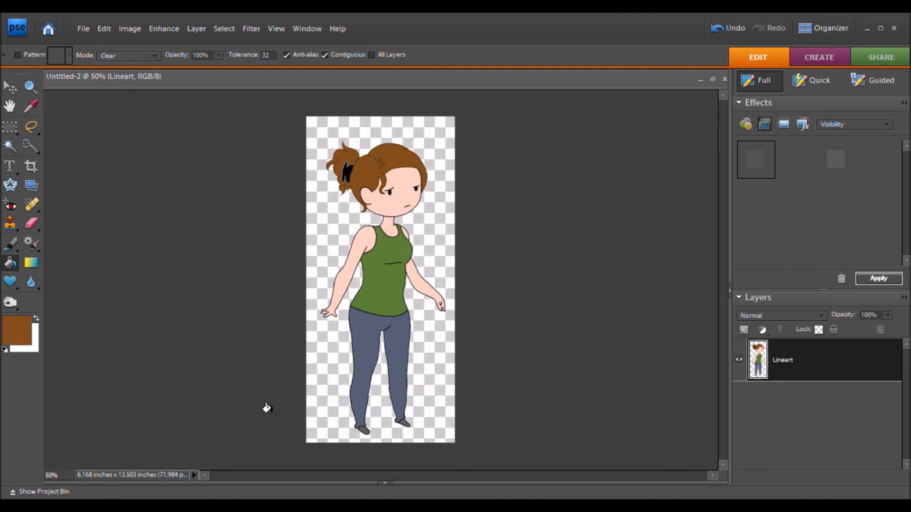